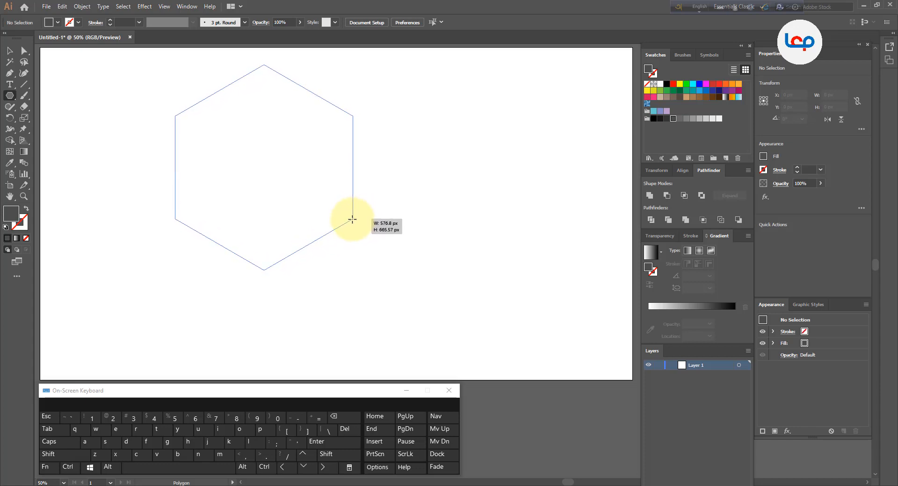
Move the hexagon down and to the right on the artboard, and swap its fill and stroke to leave only an outline
{"action": "left_click", "coordinate": [9, 50]}
{"action": "left_click_drag", "start_coordinate": [287, 152], "coordinate": [338, 172]}
{"action": "left_click", "coordinate": [25, 208]}
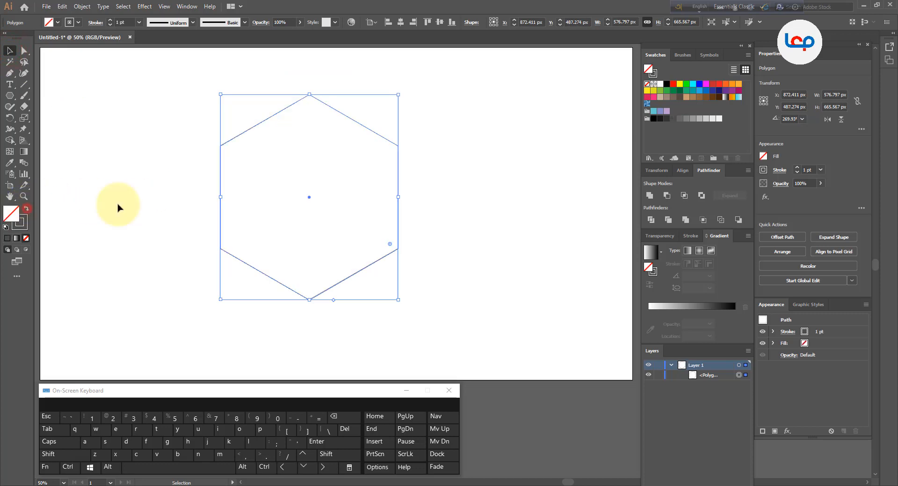
Set the hexagon's stroke weight to 0.25 pt
{"action": "left_click", "coordinate": [169, 198]}
{"action": "left_click_drag", "start_coordinate": [413, 220], "coordinate": [371, 229]}
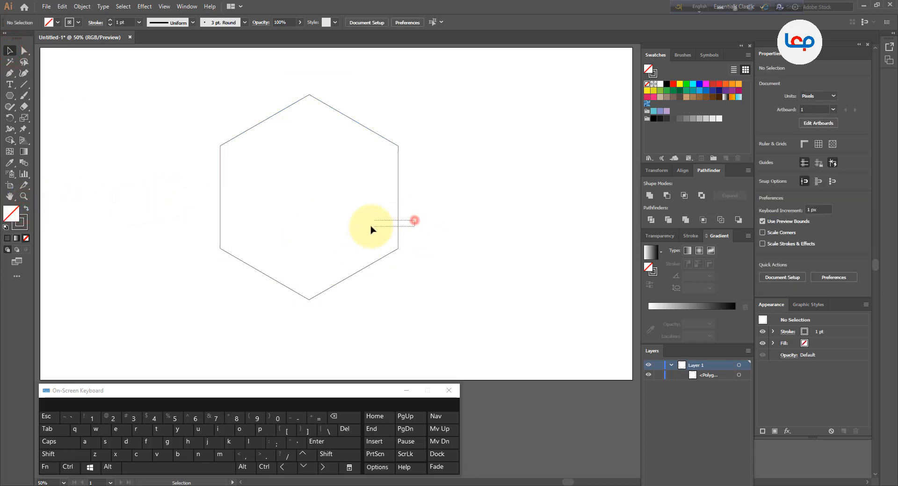
{"action": "left_click", "coordinate": [110, 25]}
{"action": "left_click", "coordinate": [156, 135]}
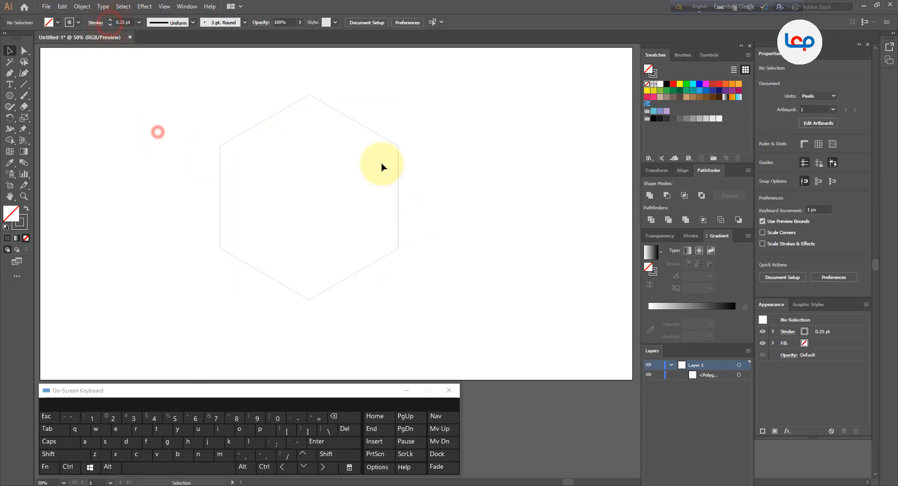
Scale the hexagon down proportionally around its center to about 529 by 610 px
{"action": "left_click", "coordinate": [397, 156]}
{"action": "left_click_drag", "start_coordinate": [399, 96], "coordinate": [423, 133]}
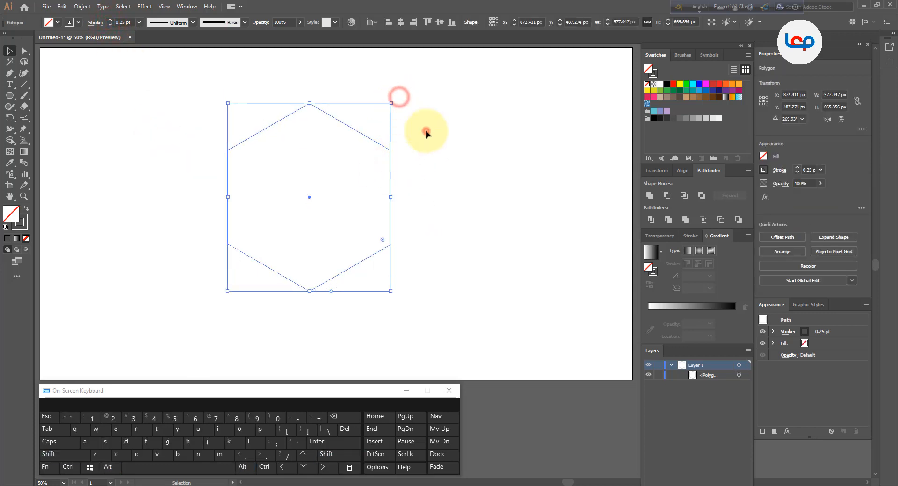
{"action": "left_click", "coordinate": [426, 131]}
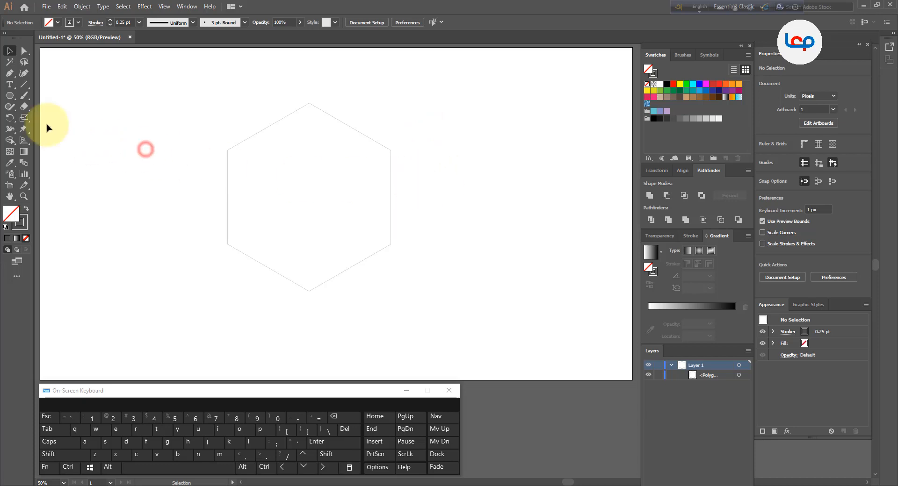
Draw a tall narrow rectangle about 59 by 819 px over the hexagon's left side, extending past it above and below
{"action": "left_click", "coordinate": [9, 95]}
{"action": "left_click", "coordinate": [43, 100]}
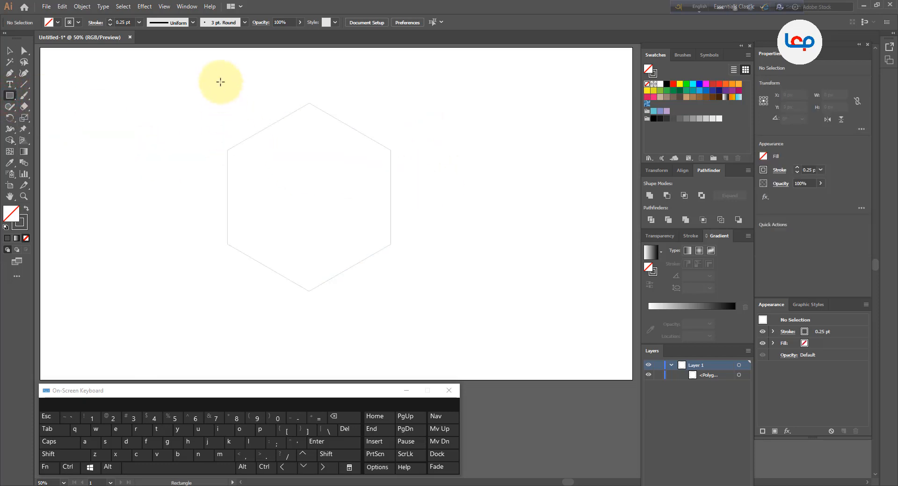
{"action": "left_click_drag", "start_coordinate": [224, 64], "coordinate": [243, 316]}
{"action": "left_click", "coordinate": [9, 50]}
Align the narrow rectangle's left edge to the hexagon's left edge, using the hexagon as the key object
{"action": "key", "text": "ctrl+plus"}
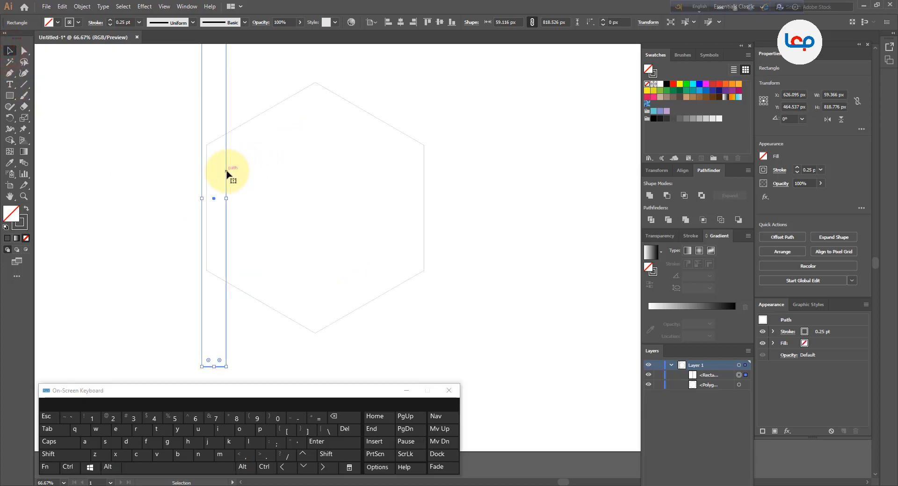
{"action": "left_click_drag", "start_coordinate": [227, 172], "coordinate": [249, 142]}
{"action": "left_click", "coordinate": [256, 117]}
{"action": "left_click", "coordinate": [387, 21]}
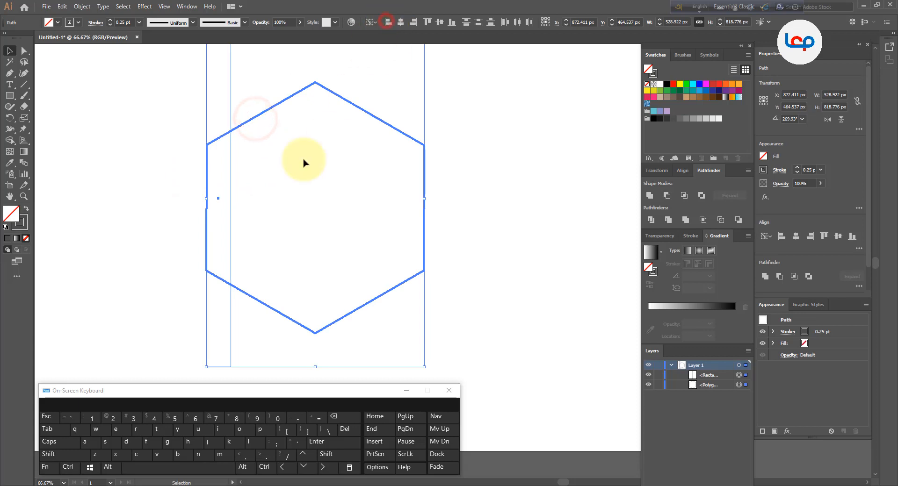
{"action": "left_click", "coordinate": [303, 161]}
Copy the narrow rectangle about 86 px to the right and repeat the copy to get six evenly spaced rectangles
{"action": "left_click_drag", "start_coordinate": [230, 184], "coordinate": [268, 189]}
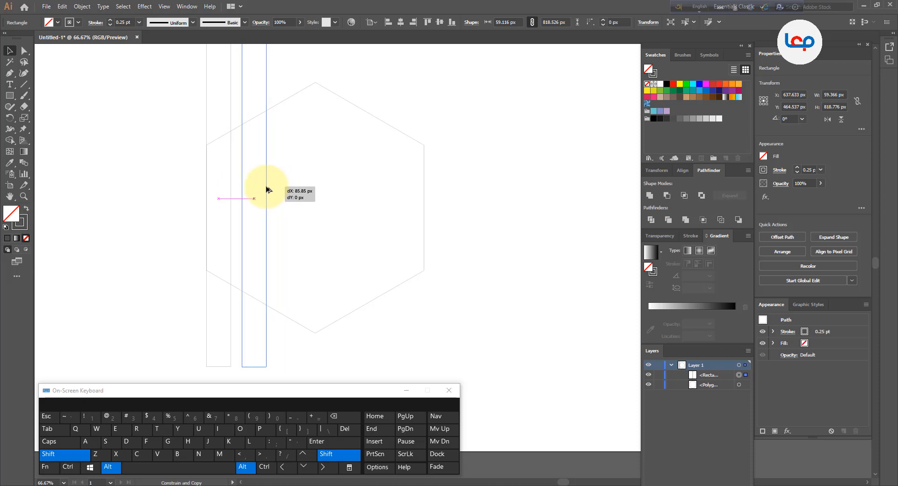
{"action": "left_click_drag", "start_coordinate": [268, 189], "coordinate": [267, 189]}
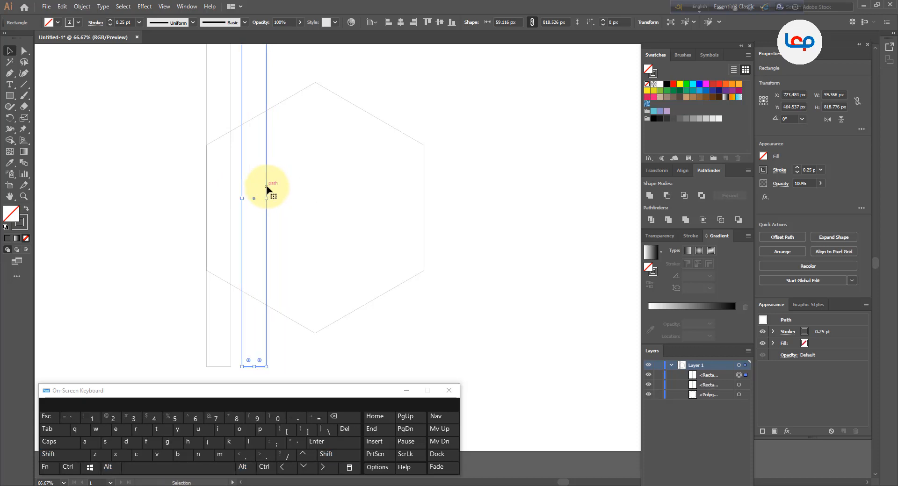
{"action": "key", "text": "ctrl+d"}
{"action": "key", "text": "ctrl+d"}
{"action": "key", "text": "ctrl+d"}
{"action": "key", "text": "ctrl+d"}
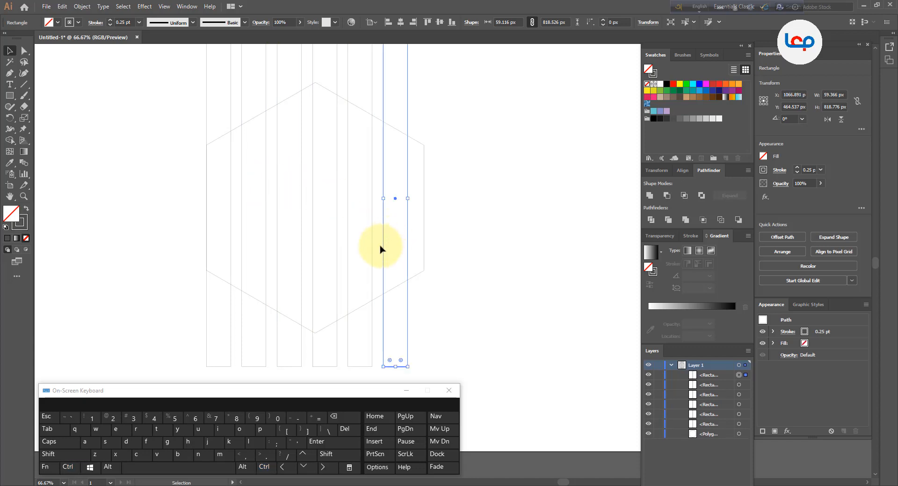
Stretch all six rectangles together horizontally to reach the hexagon's right edge, about 529 px overall
{"action": "scroll", "coordinate": [374, 246], "scroll_direction": "down", "scroll_amount": 1}
{"action": "left_click_drag", "start_coordinate": [435, 100], "coordinate": [247, 103]}
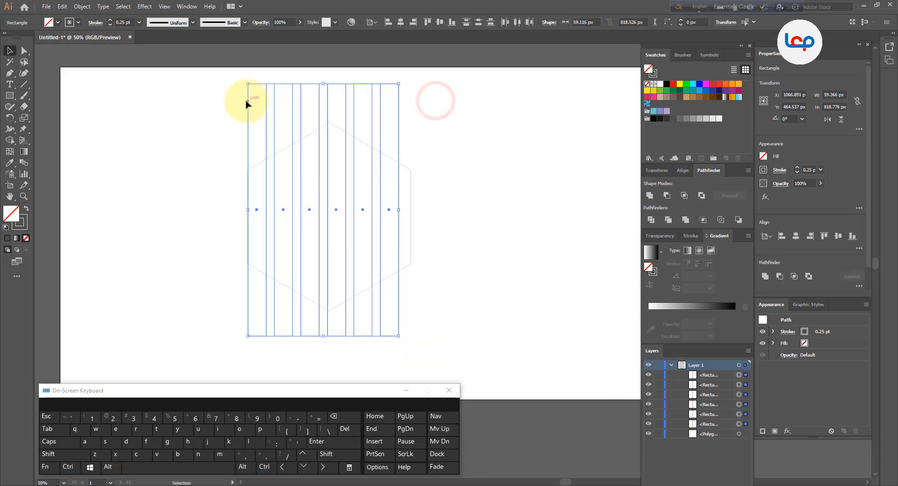
{"action": "left_click_drag", "start_coordinate": [400, 209], "coordinate": [411, 210]}
{"action": "left_click", "coordinate": [453, 143]}
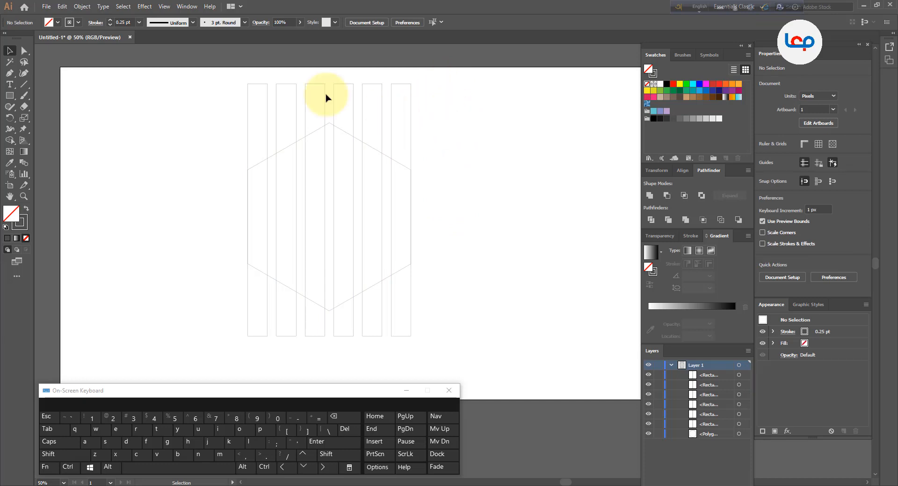
Copy and paste the six vertical rectangles, and place the duplicates beside the hexagon on the artboard's right side
{"action": "left_click_drag", "start_coordinate": [230, 82], "coordinate": [421, 104]}
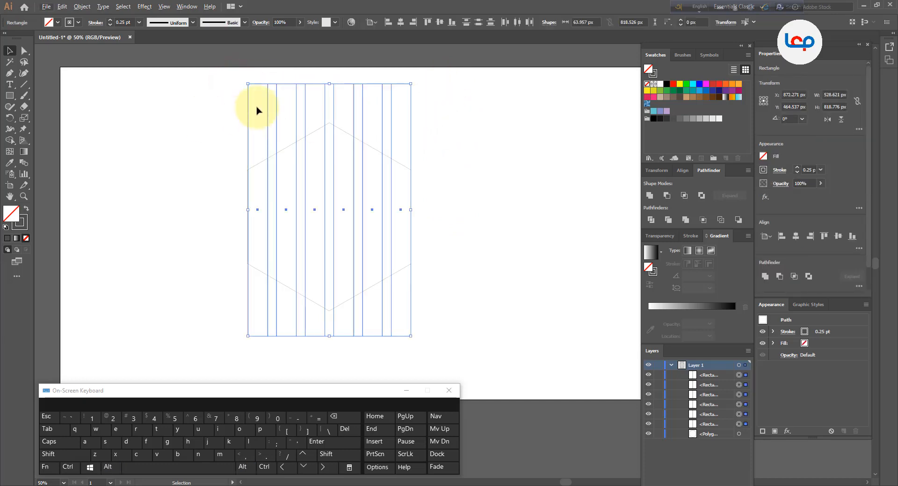
{"action": "left_click", "coordinate": [63, 6]}
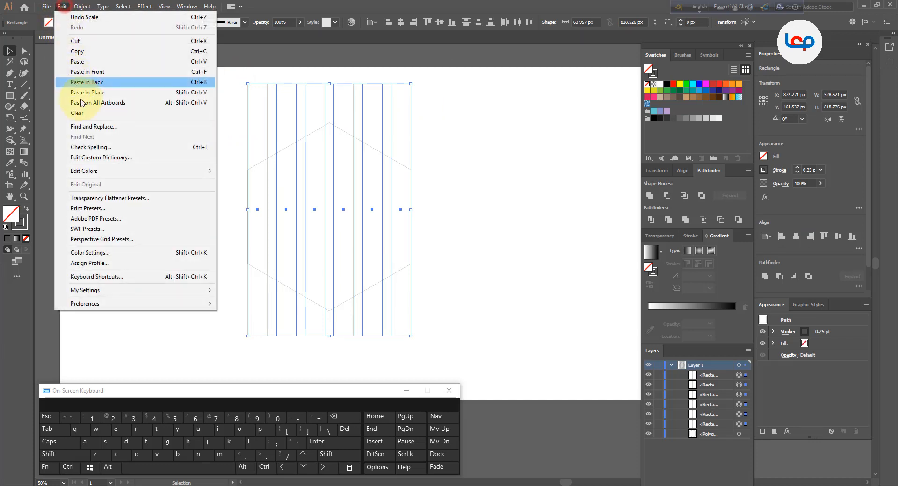
{"action": "left_click", "coordinate": [80, 51]}
{"action": "left_click", "coordinate": [62, 6]}
{"action": "left_click", "coordinate": [81, 61]}
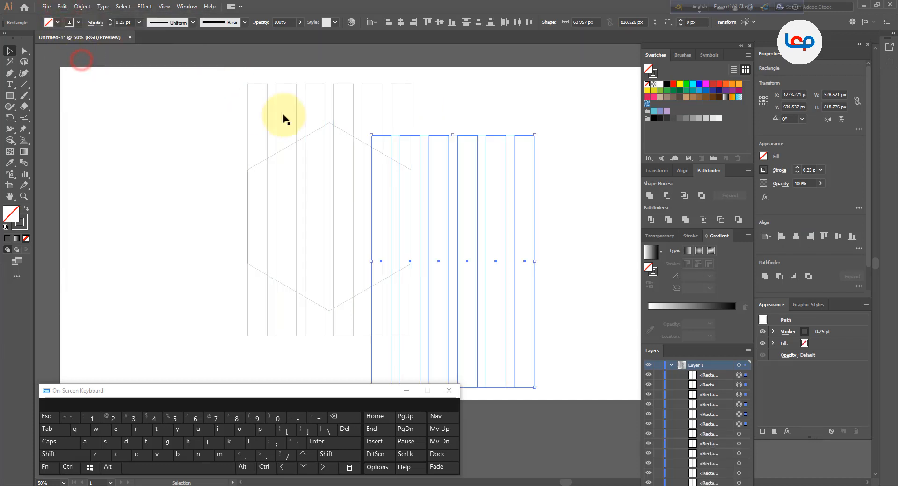
{"action": "scroll", "coordinate": [100, 113], "scroll_direction": "down", "scroll_amount": 2}
{"action": "left_click_drag", "start_coordinate": [317, 150], "coordinate": [366, 144]}
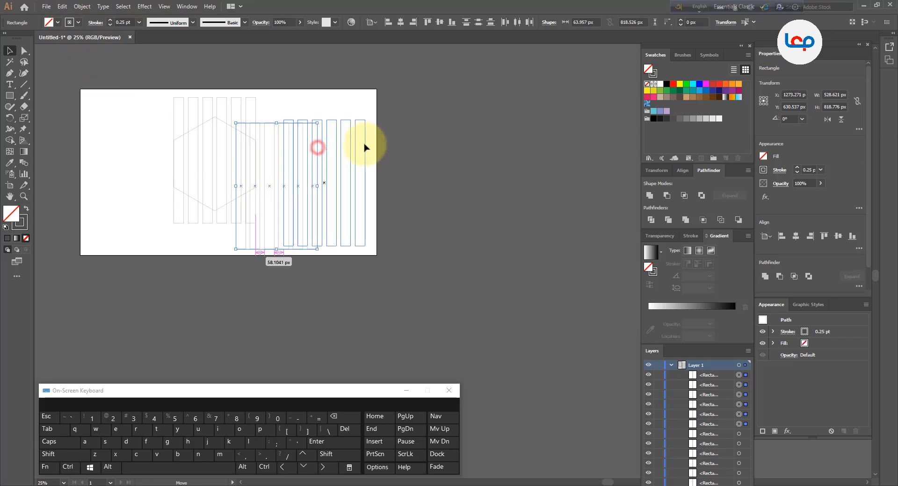
{"action": "left_click", "coordinate": [324, 94]}
Group the first five of the six duplicated rectangles, leaving out the rightmost one
{"action": "left_click_drag", "start_coordinate": [274, 105], "coordinate": [350, 151]}
{"action": "left_click", "coordinate": [61, 6]}
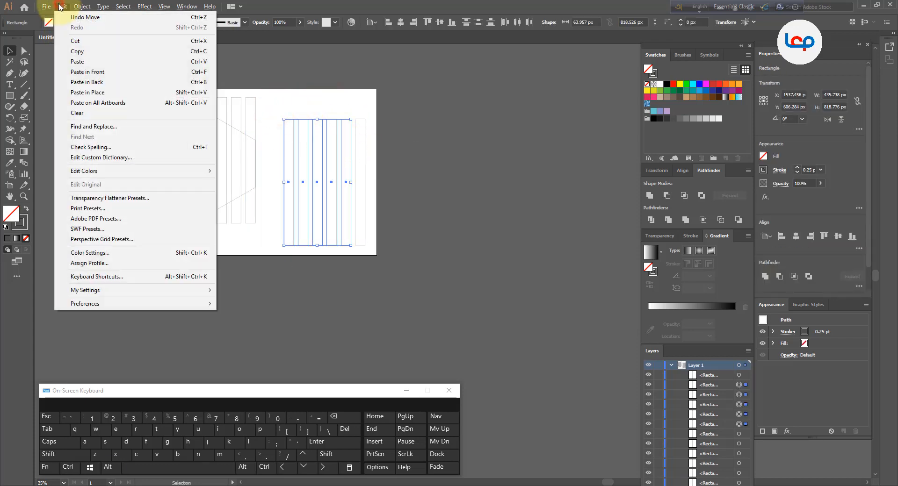
{"action": "mouse_move", "coordinate": [81, 6]}
{"action": "left_click", "coordinate": [93, 41]}
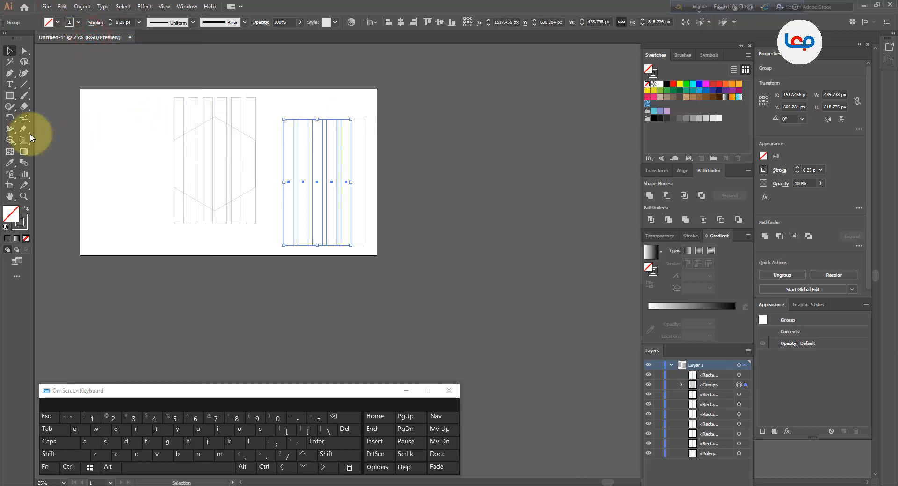
Make a copy of the five-rectangle group rotated by 60° around a point just left of the group
{"action": "left_click", "coordinate": [9, 117]}
{"action": "left_click", "coordinate": [276, 183], "text": "alt"}
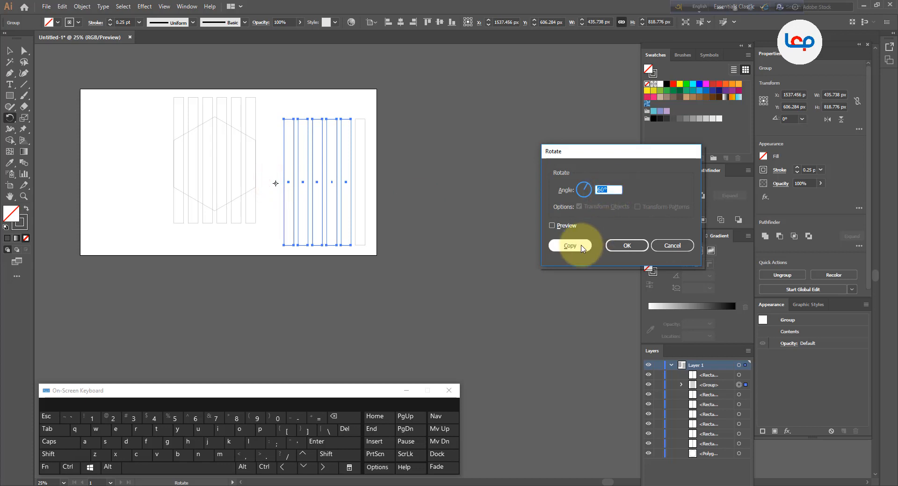
{"action": "type", "text": "60"}
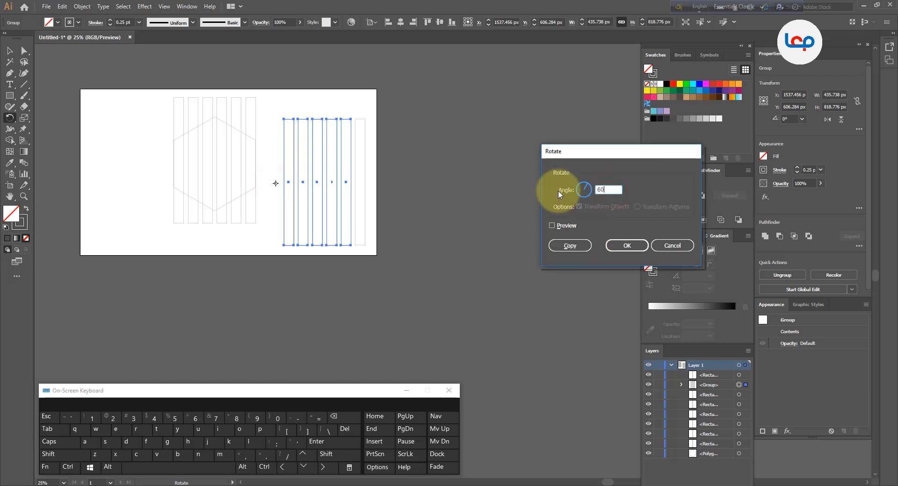
{"action": "left_click", "coordinate": [572, 245]}
{"action": "left_click", "coordinate": [9, 50]}
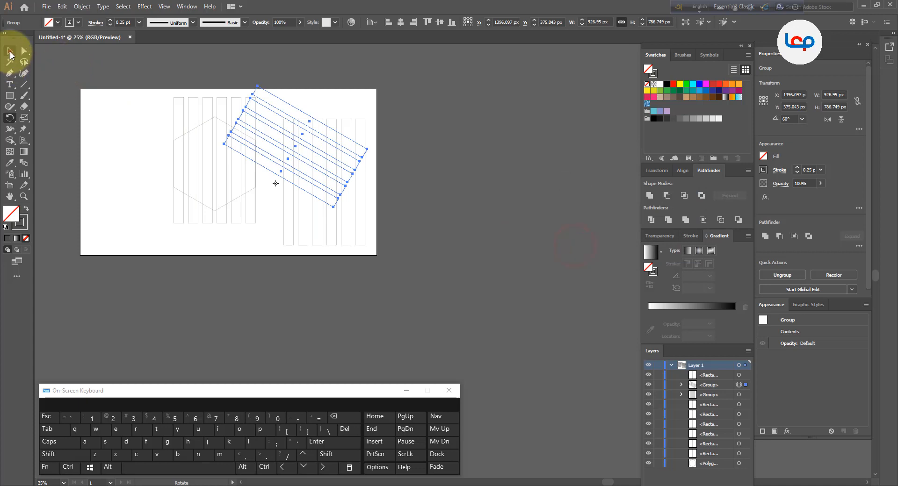
Move the rotated group onto the hexagon and delete the upright duplicate rectangles beside it
{"action": "scroll", "coordinate": [445, 220], "scroll_direction": "up", "scroll_amount": 1}
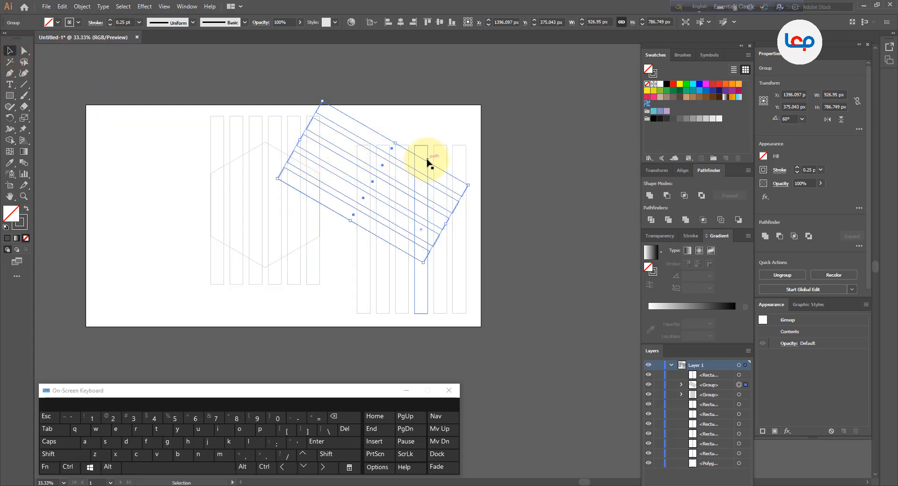
{"action": "left_click_drag", "start_coordinate": [425, 163], "coordinate": [323, 192]}
{"action": "left_click_drag", "start_coordinate": [484, 145], "coordinate": [353, 174]}
{"action": "key", "text": "Delete"}
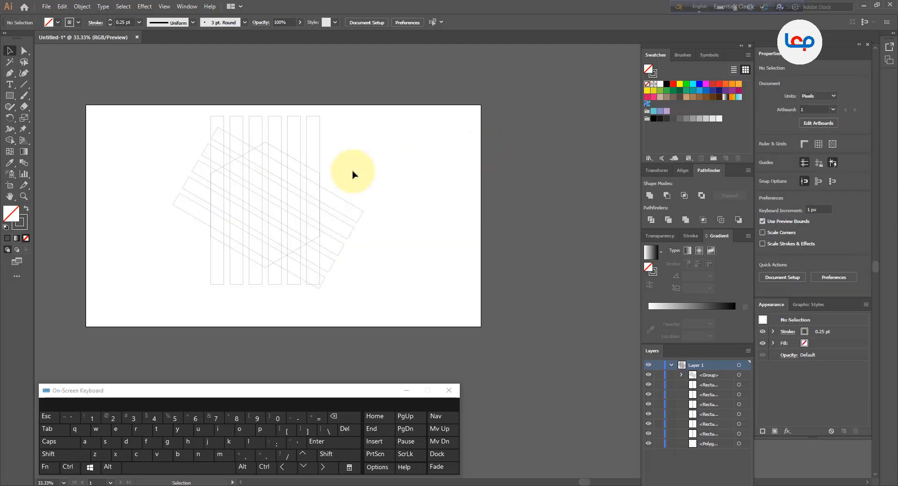
Center the rotated group on the hexagon horizontally and vertically, with the hexagon as the key object
{"action": "scroll", "coordinate": [172, 198], "scroll_direction": "up", "scroll_amount": 2}
{"action": "left_click", "coordinate": [532, 144]}
{"action": "left_click", "coordinate": [463, 146]}
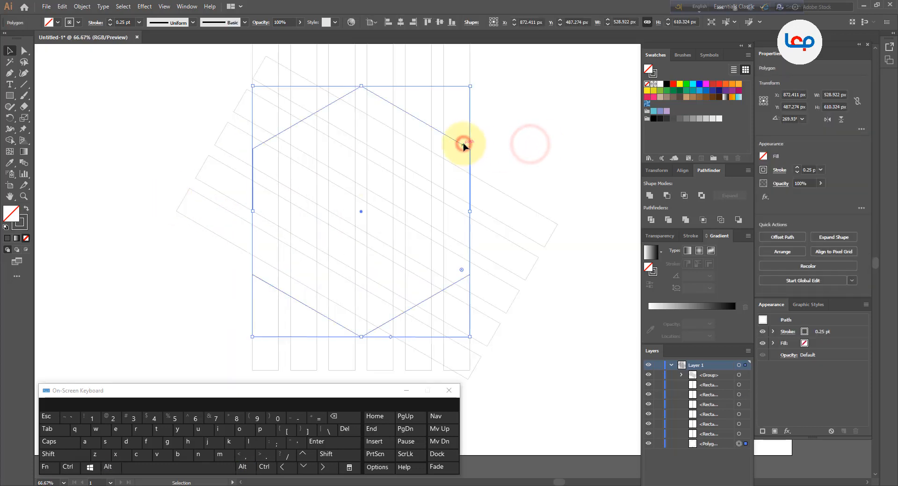
{"action": "left_click", "coordinate": [501, 190], "text": "shift"}
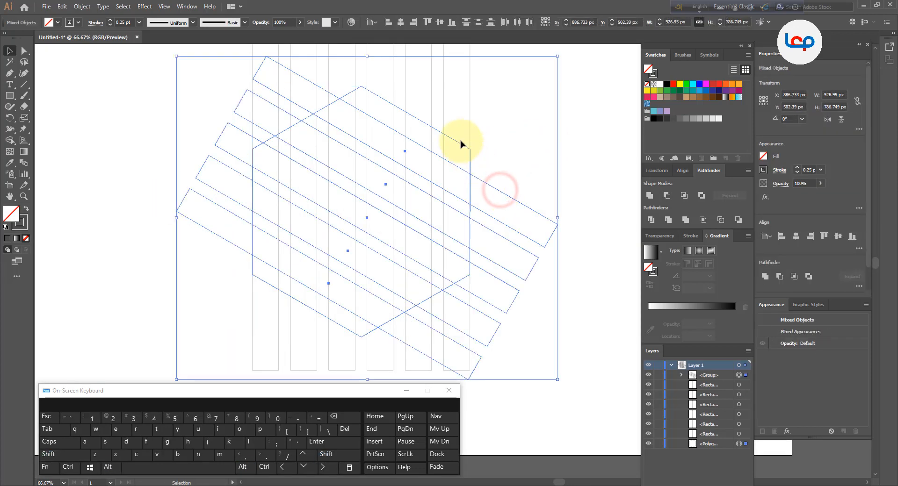
{"action": "left_click", "coordinate": [460, 142]}
{"action": "left_click", "coordinate": [512, 182]}
{"action": "left_click", "coordinate": [488, 183]}
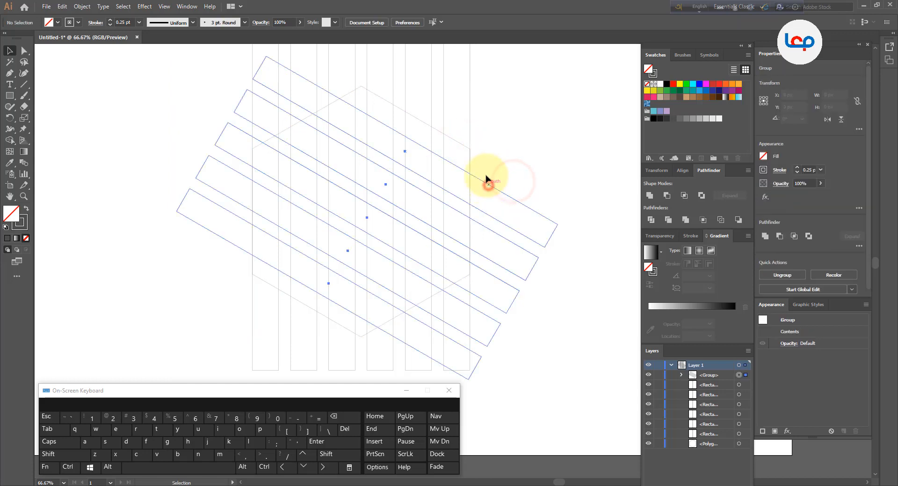
{"action": "left_click", "coordinate": [457, 141], "text": "shift"}
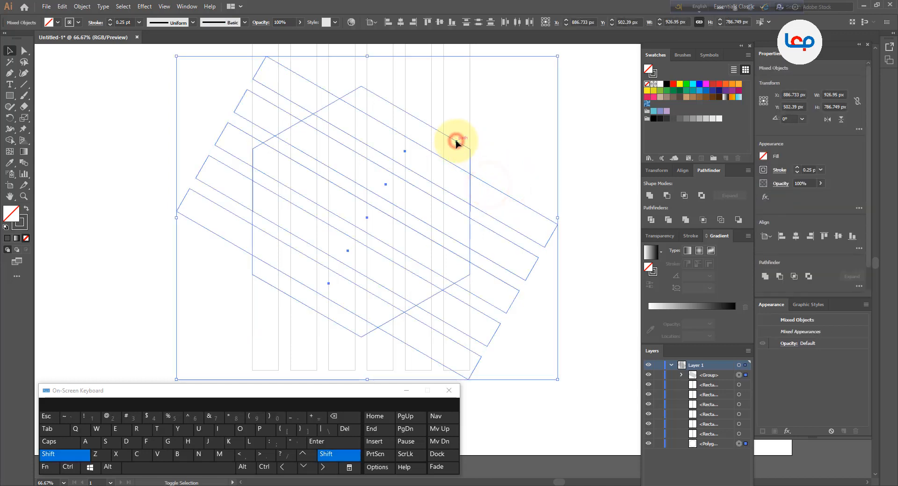
{"action": "left_click", "coordinate": [401, 24]}
{"action": "left_click", "coordinate": [440, 23]}
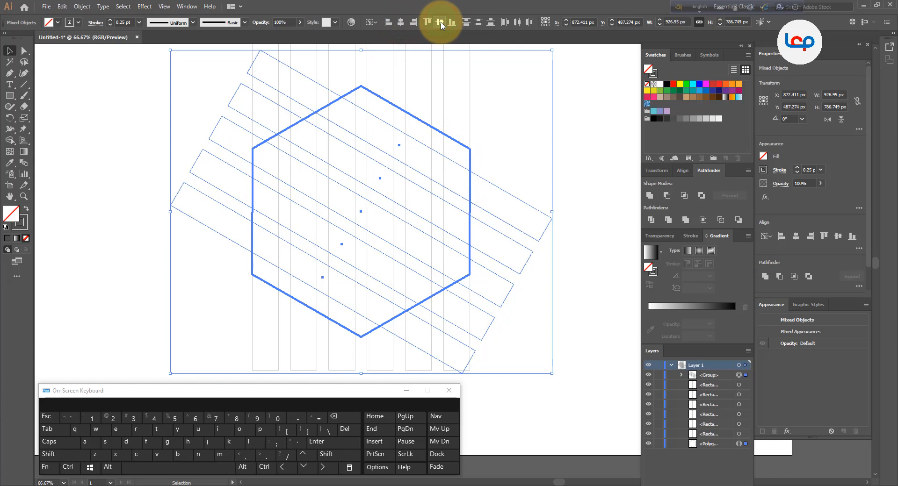
{"action": "left_click", "coordinate": [583, 134]}
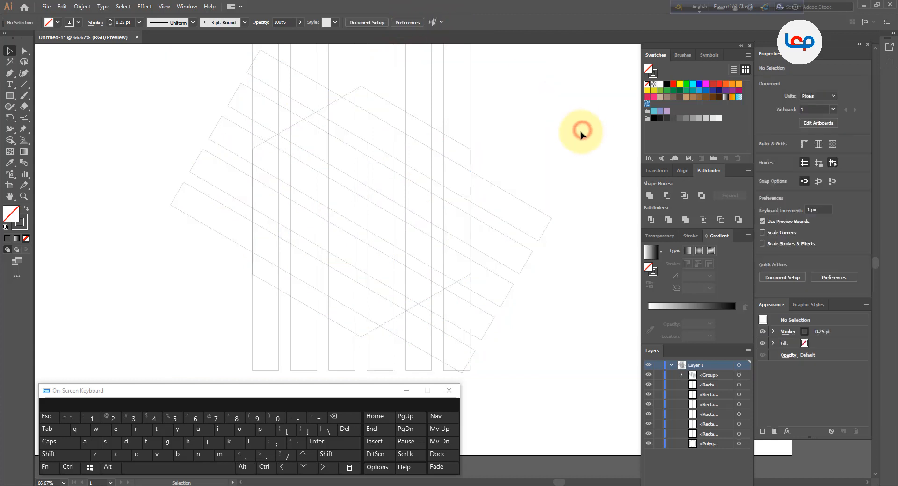
Ungroup the five rotated rectangles
{"action": "left_click", "coordinate": [516, 198]}
{"action": "right_click", "coordinate": [517, 198]}
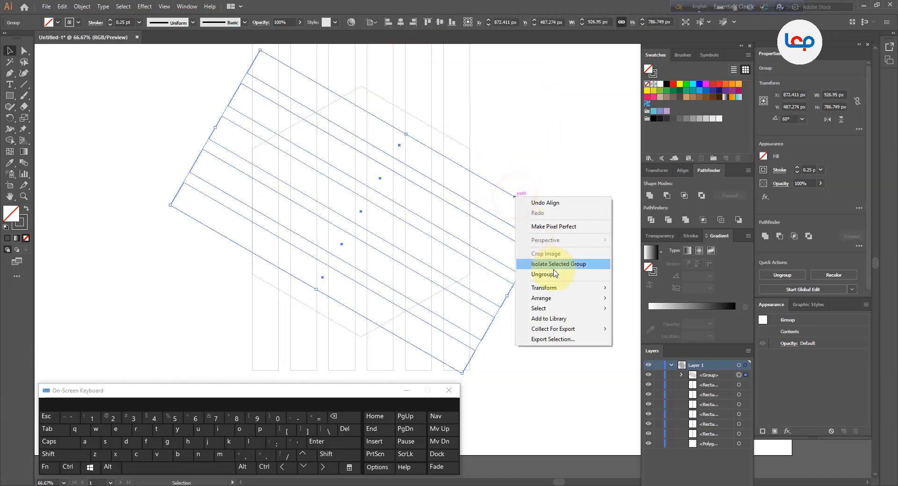
{"action": "left_click", "coordinate": [554, 274]}
{"action": "left_click", "coordinate": [543, 152]}
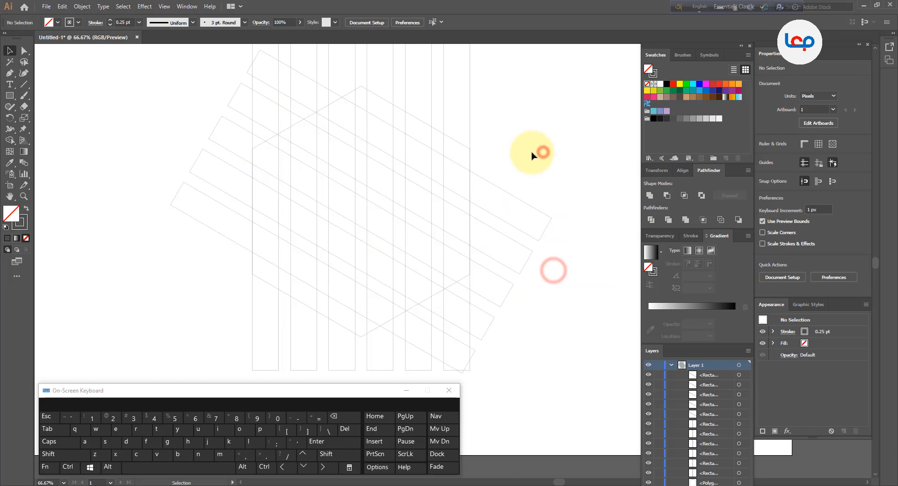
Widen the uppermost rotated rectangle outward to about 110 px, and extend the outer long side of the lowermost one outward too
{"action": "left_click", "coordinate": [444, 158]}
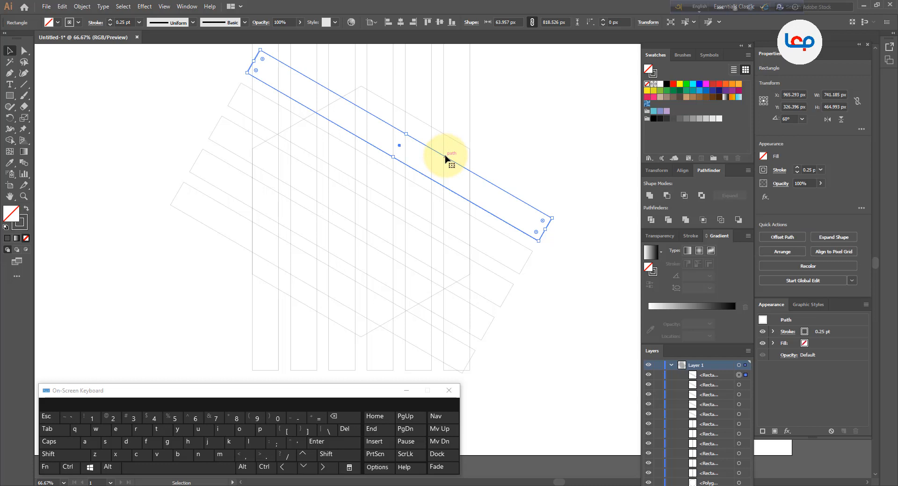
{"action": "left_click_drag", "start_coordinate": [407, 135], "coordinate": [415, 116]}
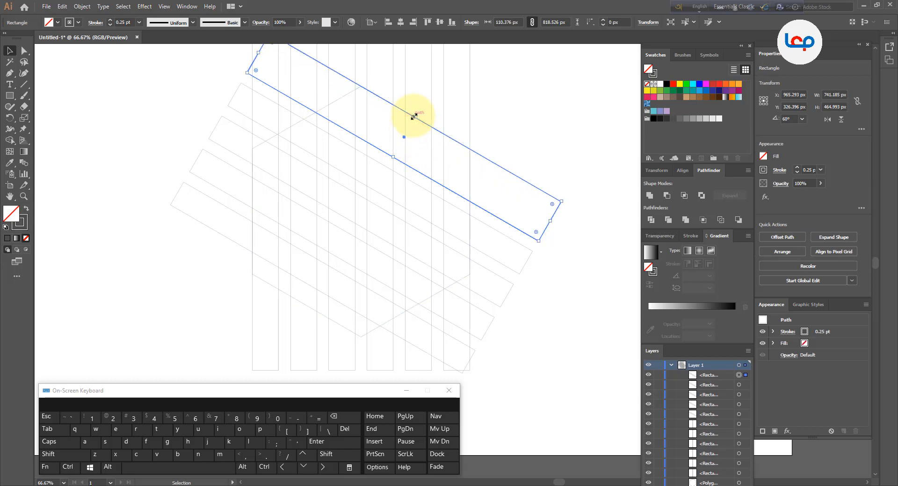
{"action": "left_click", "coordinate": [311, 289]}
{"action": "left_click_drag", "start_coordinate": [316, 288], "coordinate": [307, 306]}
{"action": "left_click", "coordinate": [228, 306]}
{"action": "scroll", "coordinate": [287, 237], "scroll_direction": "down", "scroll_amount": 2}
{"action": "left_click", "coordinate": [219, 275]}
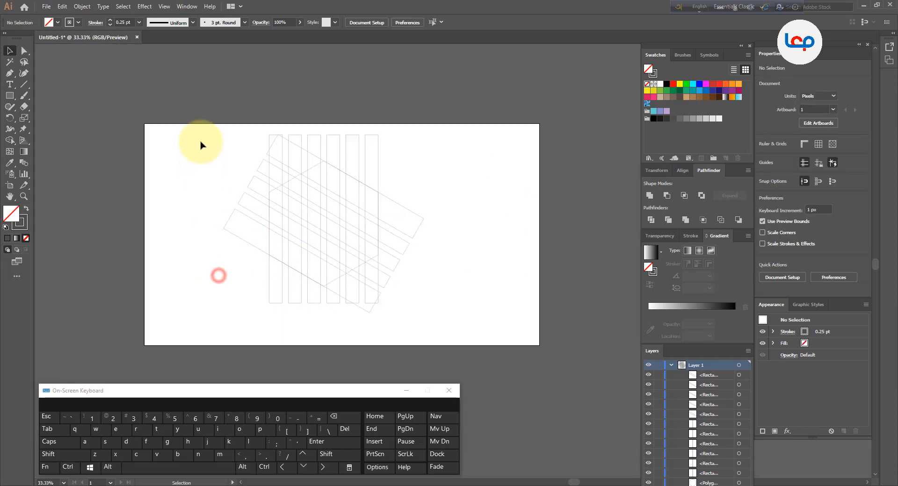
Delete all rectangle areas that extend outside the hexagon from the full artwork with the Shape Builder
{"action": "left_click_drag", "start_coordinate": [202, 138], "coordinate": [431, 320]}
{"action": "scroll", "coordinate": [297, 269], "scroll_direction": "up", "scroll_amount": 1}
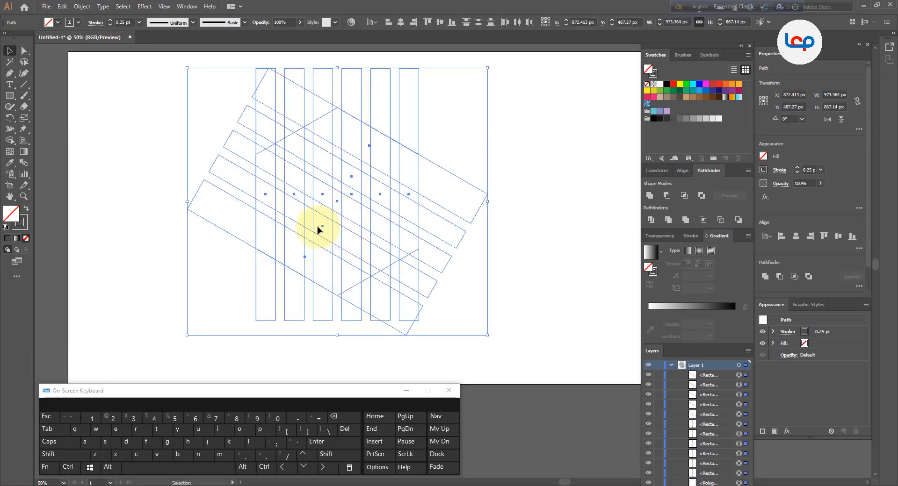
{"action": "left_click", "coordinate": [11, 140]}
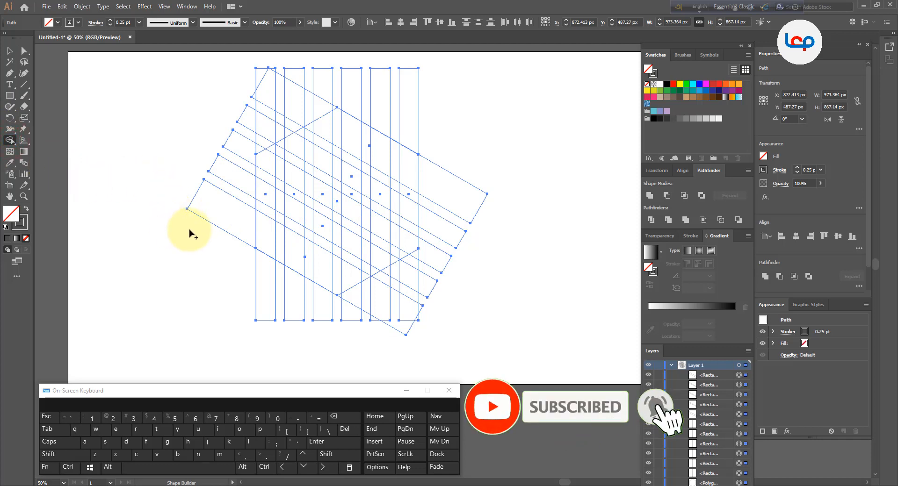
{"action": "mouse_move", "coordinate": [197, 229]}
{"action": "left_mouse_down"}
{"action": "mouse_move", "coordinate": [243, 151]}
{"action": "mouse_move", "coordinate": [325, 99]}
{"action": "mouse_move", "coordinate": [404, 101]}
{"action": "mouse_move", "coordinate": [430, 121]}
{"action": "mouse_move", "coordinate": [454, 166]}
{"action": "mouse_move", "coordinate": [449, 213]}
{"action": "mouse_move", "coordinate": [421, 258]}
{"action": "mouse_move", "coordinate": [347, 300]}
{"action": "mouse_move", "coordinate": [225, 281]}
{"action": "left_mouse_up"}
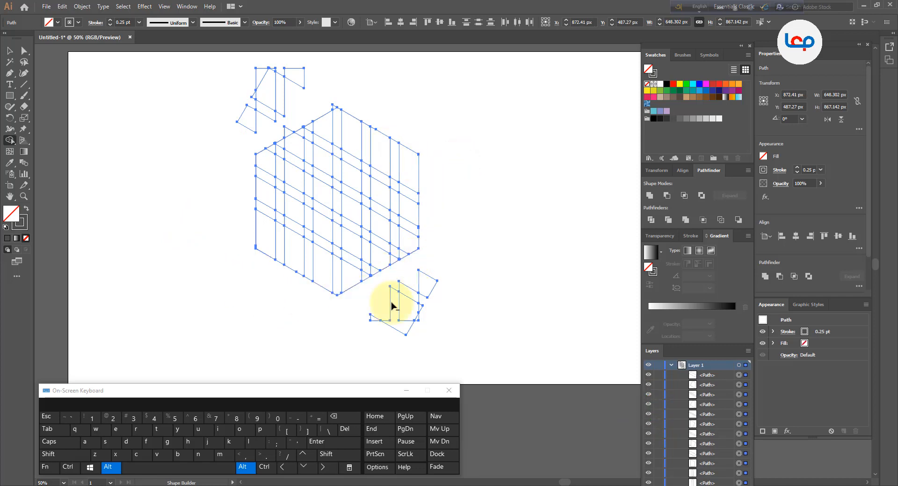
{"action": "left_click_drag", "start_coordinate": [447, 274], "coordinate": [374, 318]}
{"action": "left_click_drag", "start_coordinate": [429, 296], "coordinate": [414, 321]}
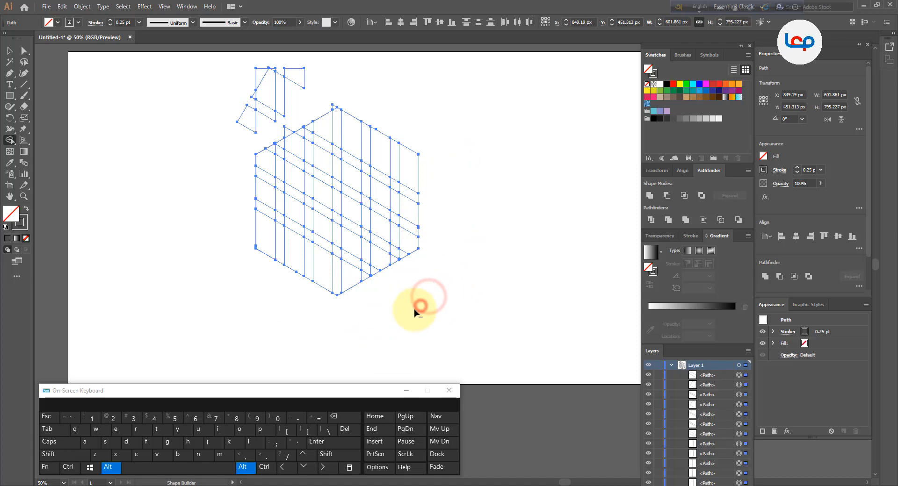
{"action": "mouse_move", "coordinate": [309, 71]}
{"action": "left_mouse_down"}
{"action": "mouse_move", "coordinate": [266, 91]}
{"action": "mouse_move", "coordinate": [248, 125]}
{"action": "left_mouse_up"}
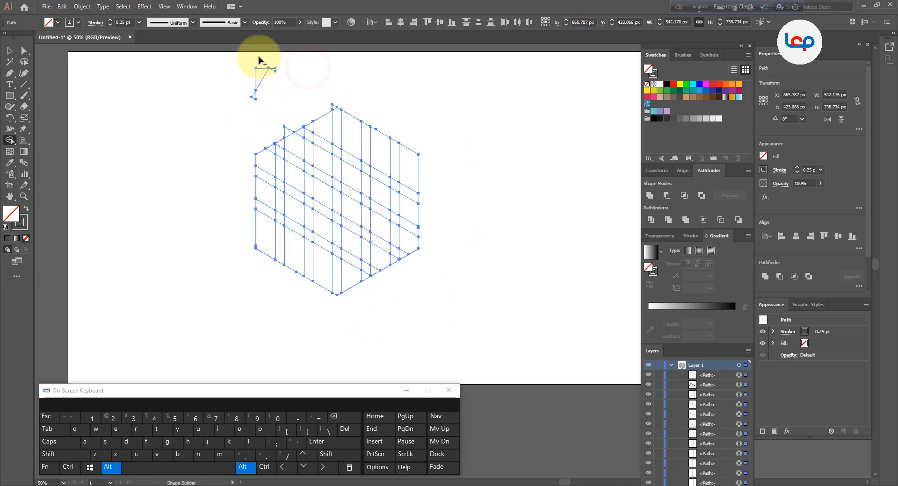
{"action": "left_click_drag", "start_coordinate": [259, 60], "coordinate": [256, 95]}
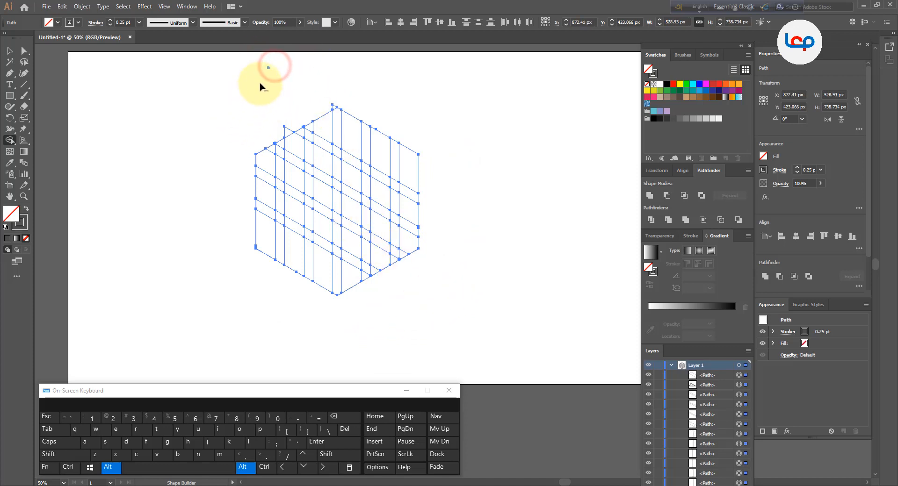
{"action": "left_click", "coordinate": [10, 50]}
{"action": "left_click", "coordinate": [469, 96]}
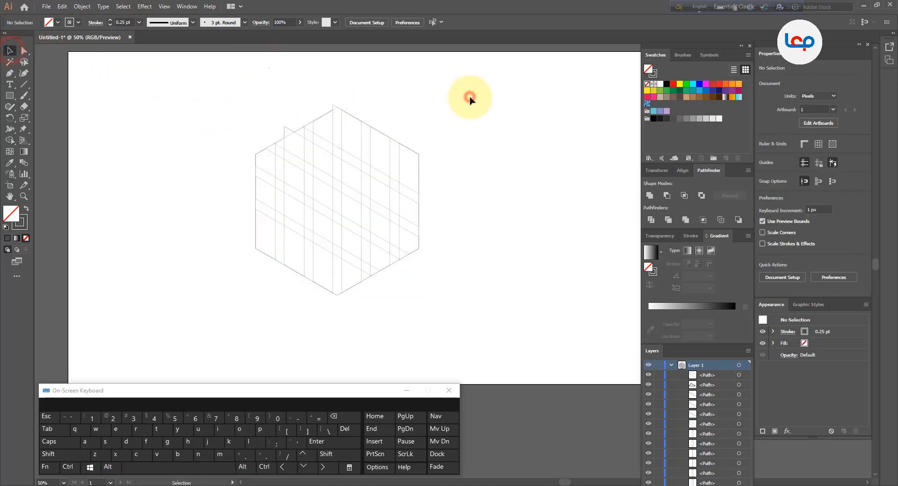
Remove the leftover small slivers outside the hexagon's upper-left edge and beside its top corner with the Shape Builder
{"action": "scroll", "coordinate": [341, 126], "scroll_direction": "up", "scroll_amount": 1}
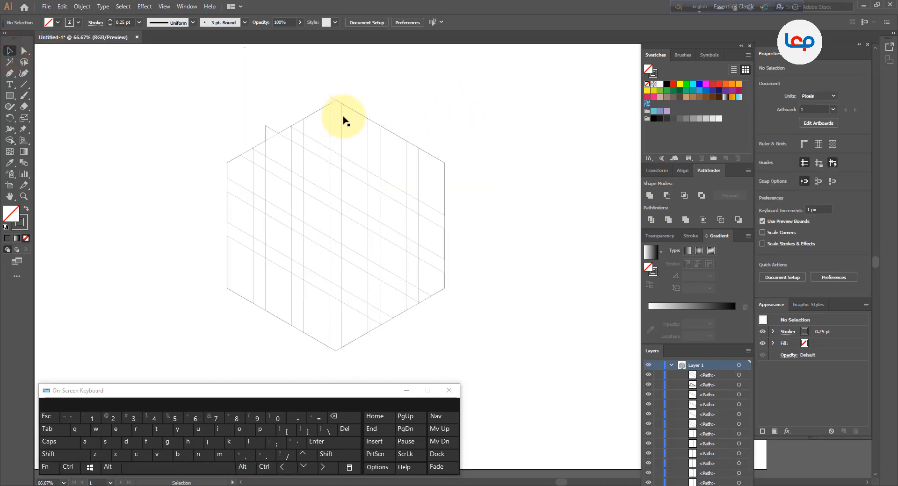
{"action": "left_click_drag", "start_coordinate": [481, 76], "coordinate": [136, 348]}
{"action": "left_click", "coordinate": [9, 140]}
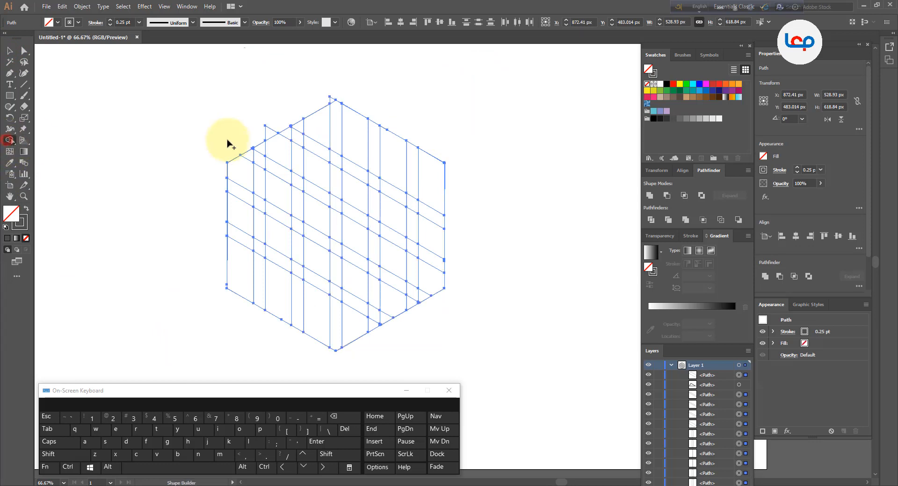
{"action": "left_click_drag", "start_coordinate": [254, 136], "coordinate": [257, 135]}
{"action": "left_click", "coordinate": [334, 95], "text": "alt"}
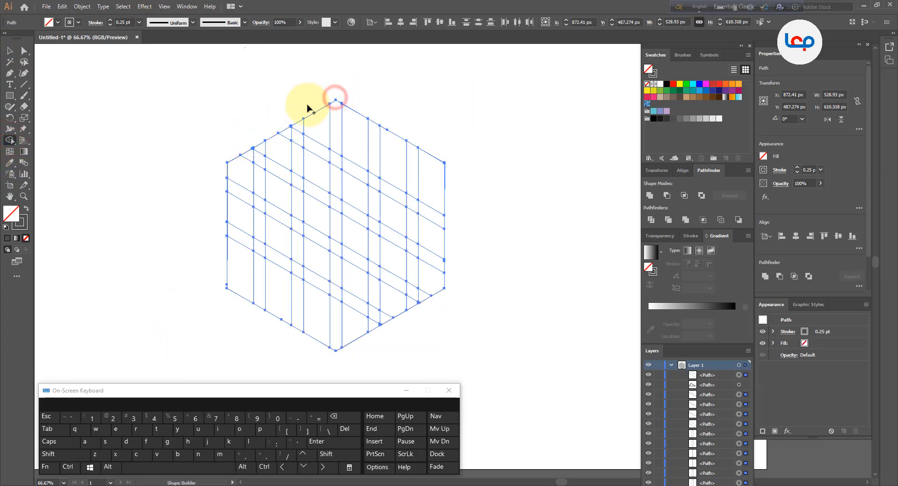
{"action": "left_click", "coordinate": [10, 50]}
{"action": "left_click", "coordinate": [107, 116]}
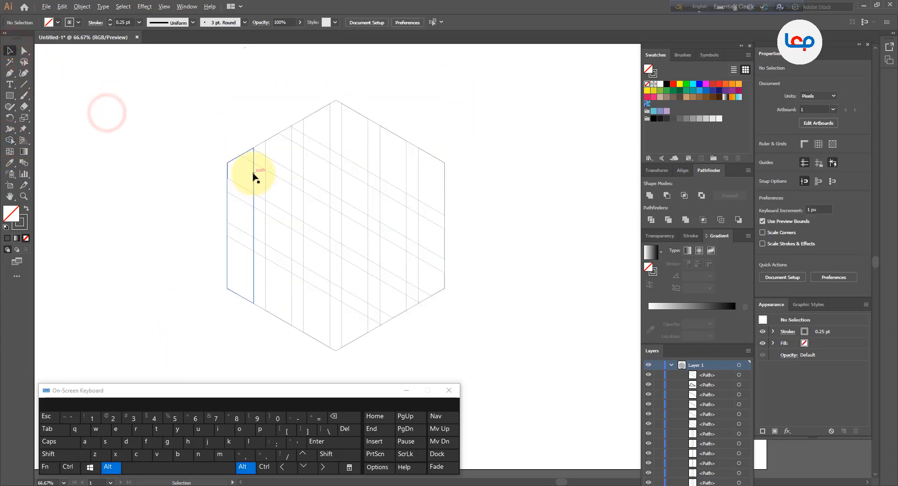
With the Shape Builder, delete the outer part of the uppermost narrow slanted strip and the three narrow vertical strips above it in the hexagon
{"action": "scroll", "coordinate": [253, 170], "scroll_direction": "up", "scroll_amount": 1}
{"action": "left_click_drag", "start_coordinate": [357, 200], "coordinate": [276, 173]}
{"action": "scroll", "coordinate": [280, 176], "scroll_direction": "down", "scroll_amount": 1}
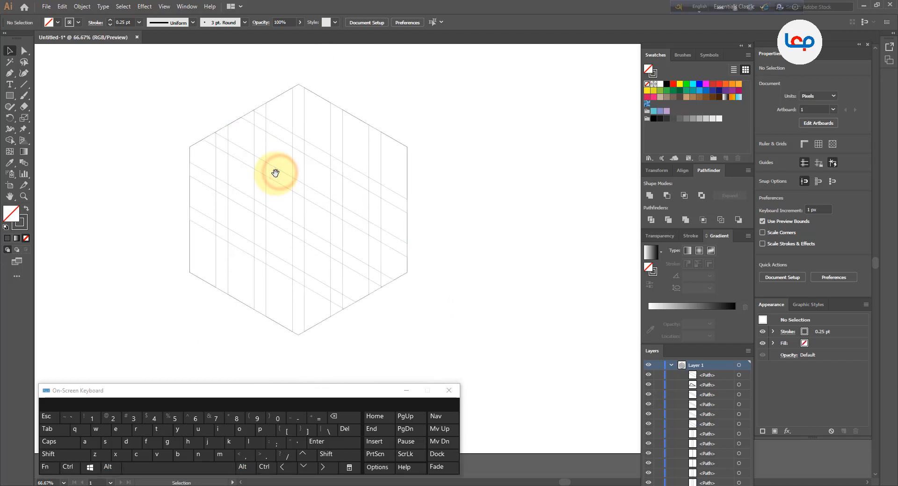
{"action": "left_click_drag", "start_coordinate": [463, 84], "coordinate": [169, 310]}
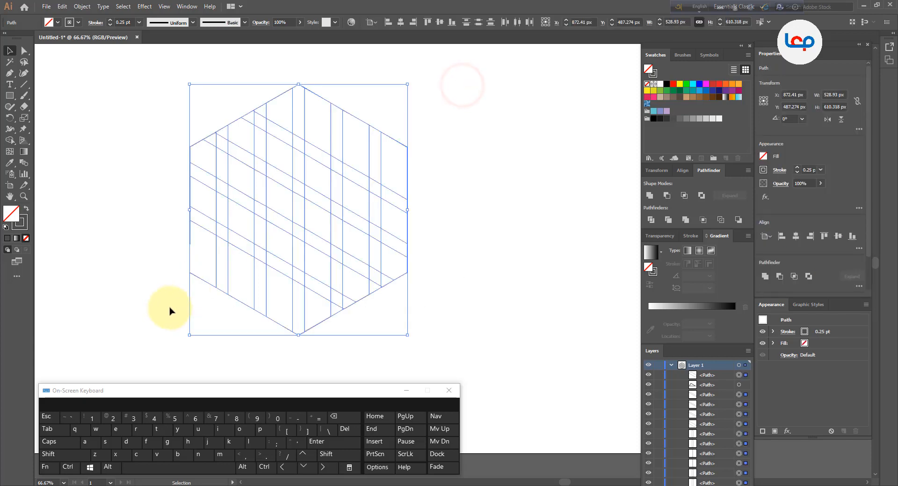
{"action": "left_click", "coordinate": [11, 140]}
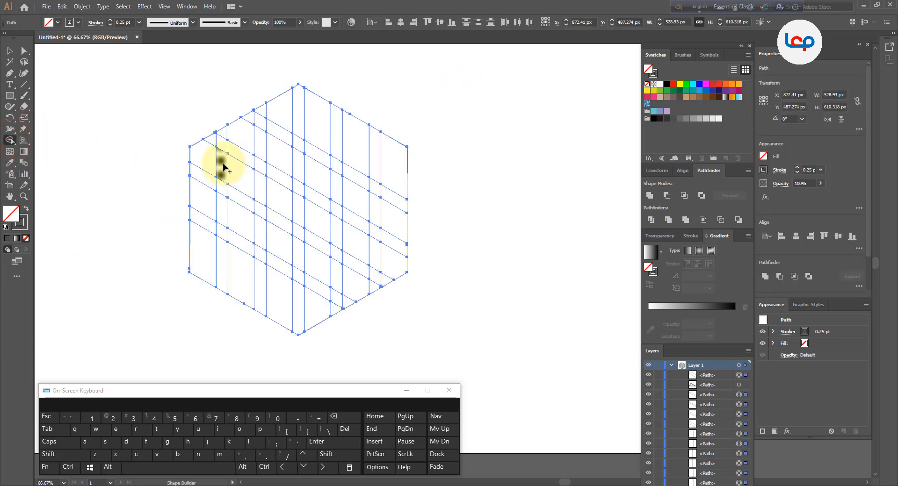
{"action": "right_click", "coordinate": [321, 172]}
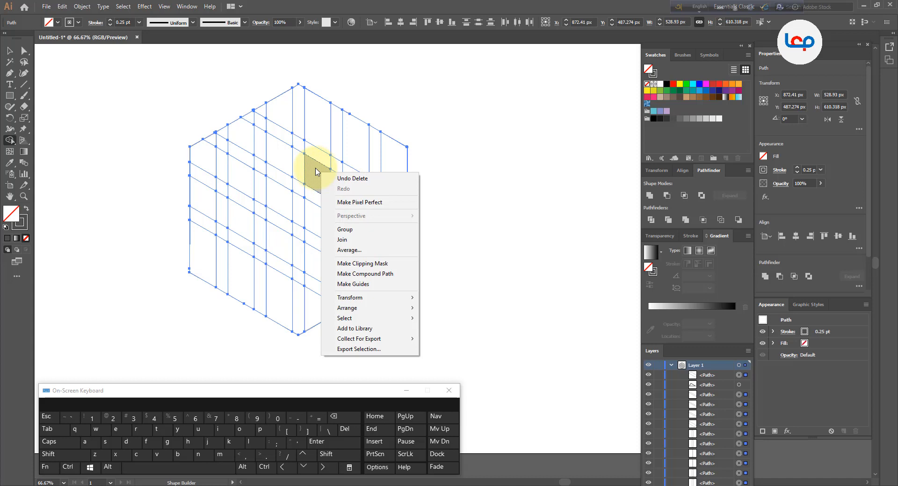
{"action": "left_click", "coordinate": [442, 176]}
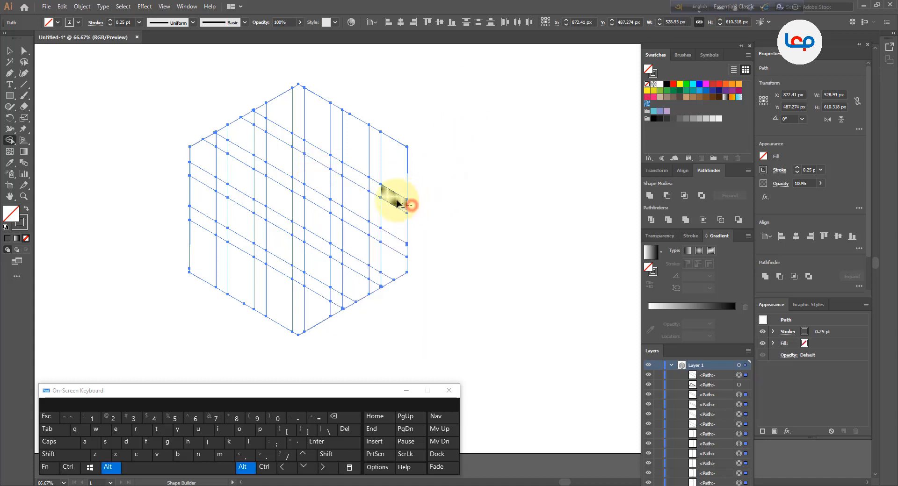
{"action": "left_click_drag", "start_coordinate": [398, 204], "coordinate": [364, 184]}
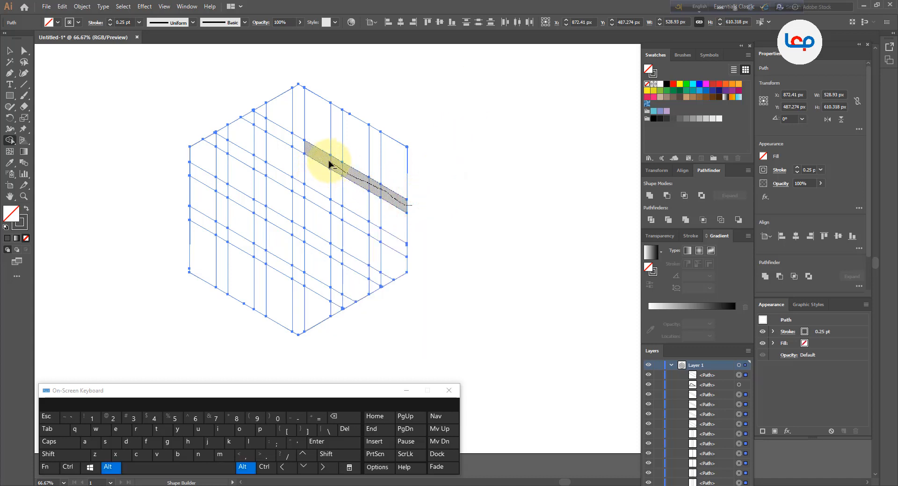
{"action": "left_click_drag", "start_coordinate": [329, 164], "coordinate": [329, 163]}
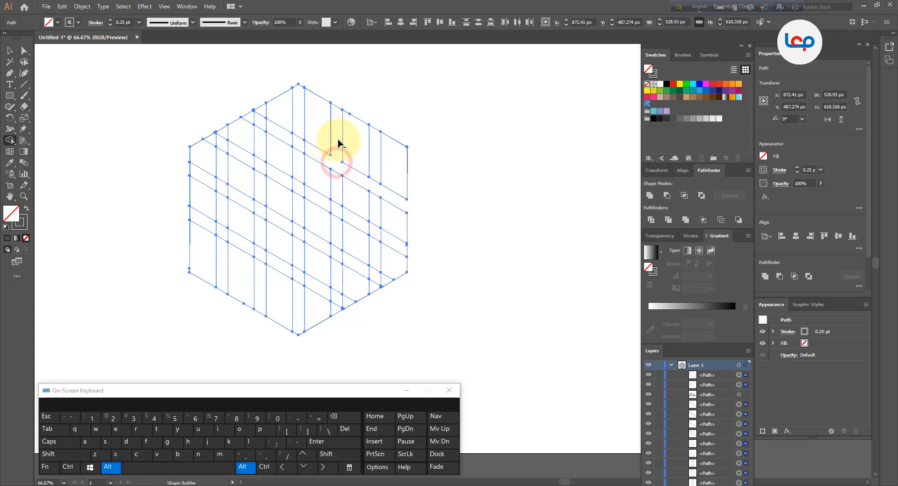
{"action": "left_click", "coordinate": [337, 104]}
{"action": "left_click_drag", "start_coordinate": [376, 122], "coordinate": [376, 185]}
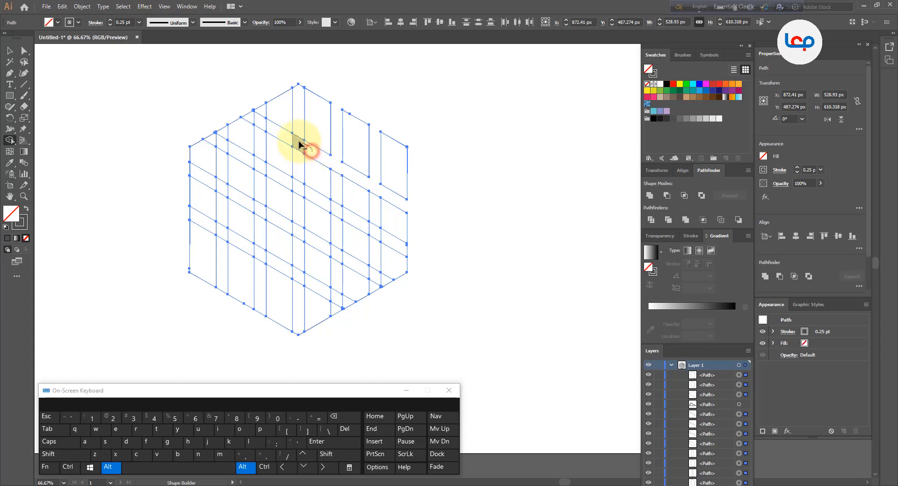
{"action": "left_click_drag", "start_coordinate": [299, 145], "coordinate": [302, 108]}
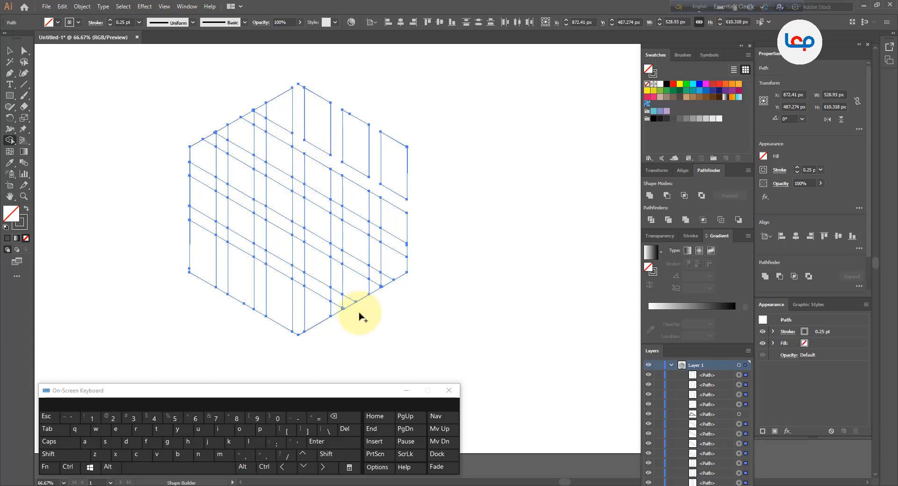
Delete the lower-left part of the lowermost narrow slanted strip and the two narrow vertical strips below it
{"action": "key", "text": "alt"}
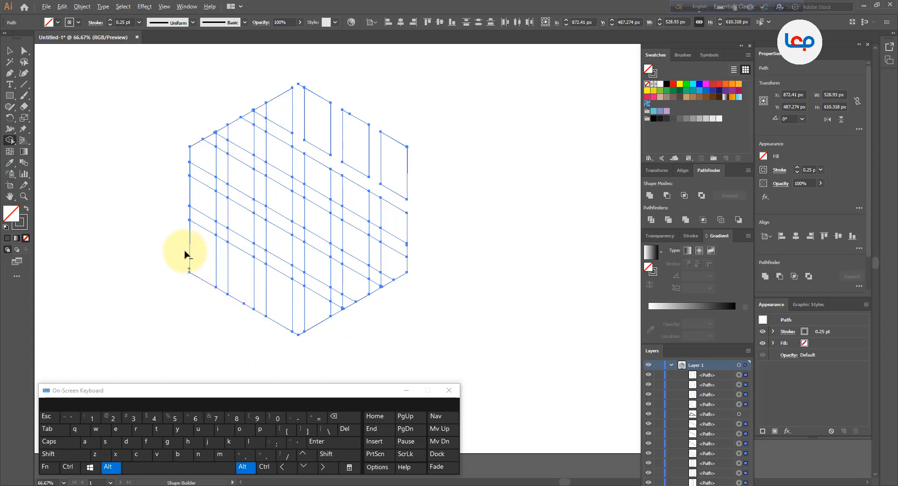
{"action": "mouse_move", "coordinate": [224, 238]}
{"action": "left_mouse_down"}
{"action": "mouse_move", "coordinate": [220, 277]}
{"action": "mouse_move", "coordinate": [237, 251]}
{"action": "mouse_move", "coordinate": [224, 237]}
{"action": "left_mouse_up"}
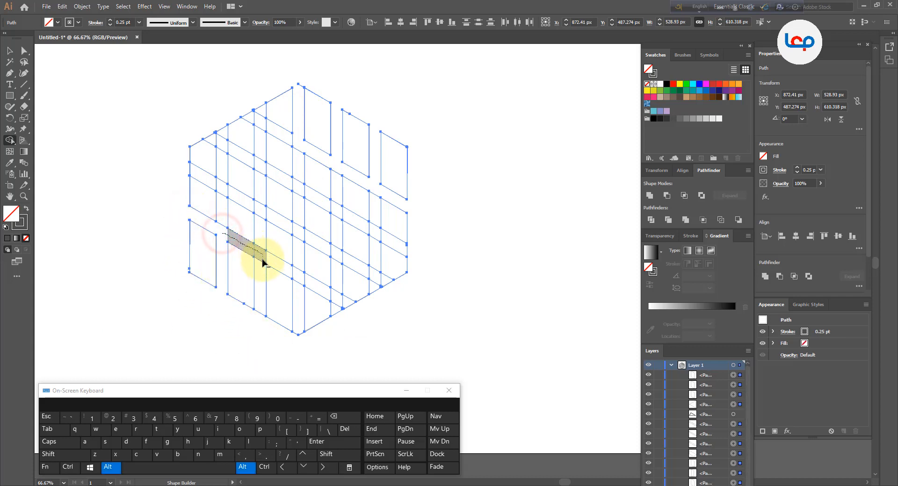
{"action": "mouse_move", "coordinate": [263, 263]}
{"action": "left_mouse_down"}
{"action": "mouse_move", "coordinate": [261, 314]}
{"action": "mouse_move", "coordinate": [279, 321]}
{"action": "mouse_move", "coordinate": [269, 326]}
{"action": "left_mouse_up"}
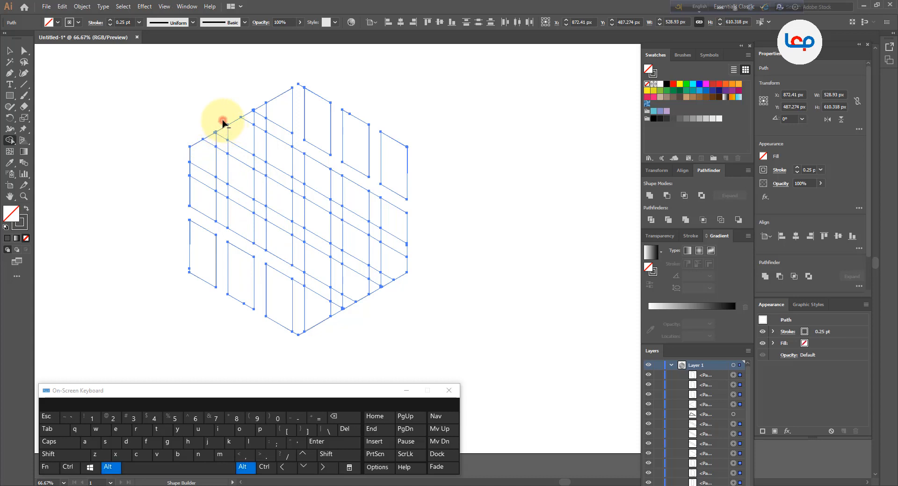
Cut out two narrow bent bands running down from the upper-left edge, diagonally across the hexagon, and down to the lower-right edge
{"action": "left_click_drag", "start_coordinate": [223, 131], "coordinate": [223, 176]}
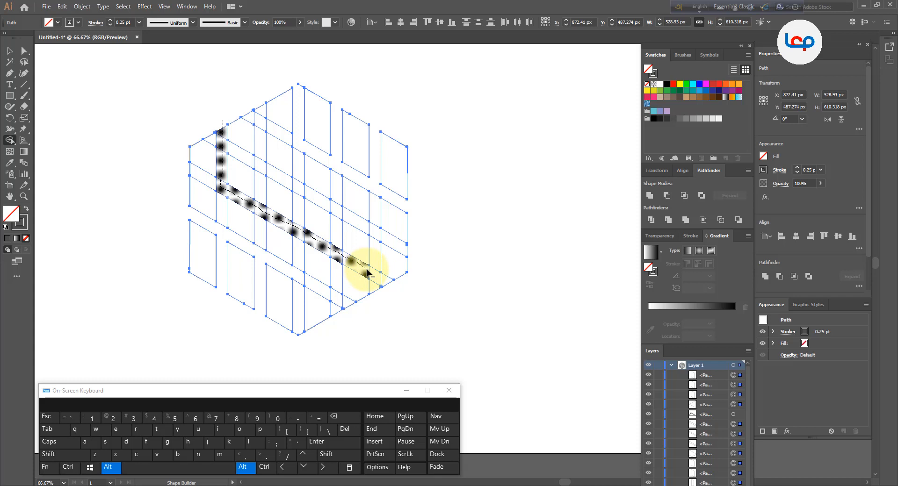
{"action": "left_click_drag", "start_coordinate": [368, 274], "coordinate": [367, 267]}
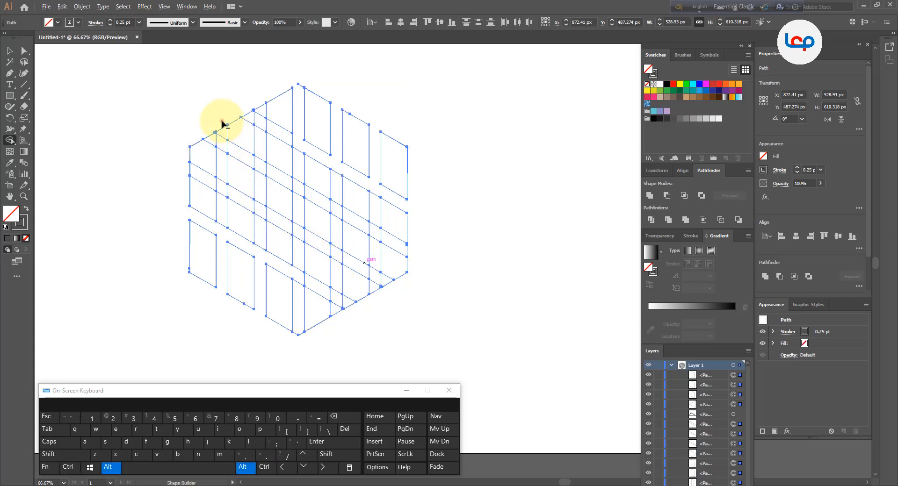
{"action": "mouse_move", "coordinate": [222, 124]}
{"action": "left_mouse_down"}
{"action": "mouse_move", "coordinate": [223, 181]}
{"action": "mouse_move", "coordinate": [309, 236]}
{"action": "left_mouse_up"}
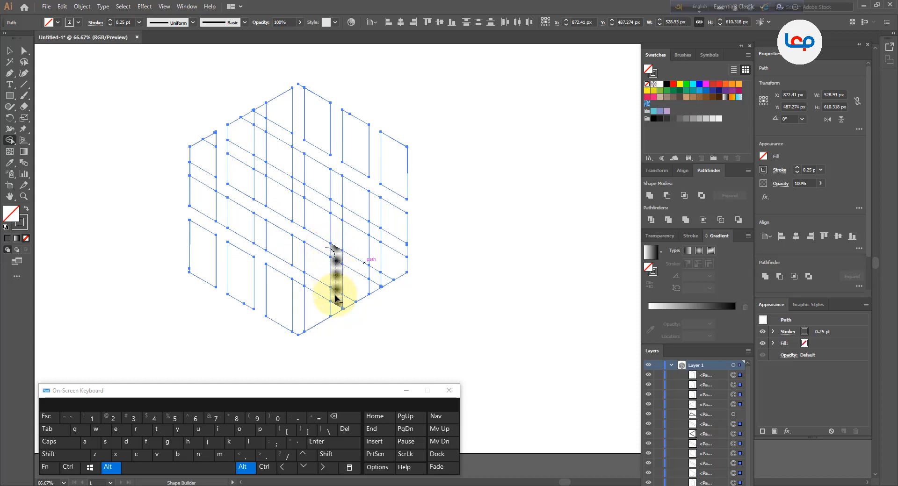
{"action": "left_click_drag", "start_coordinate": [335, 298], "coordinate": [344, 332]}
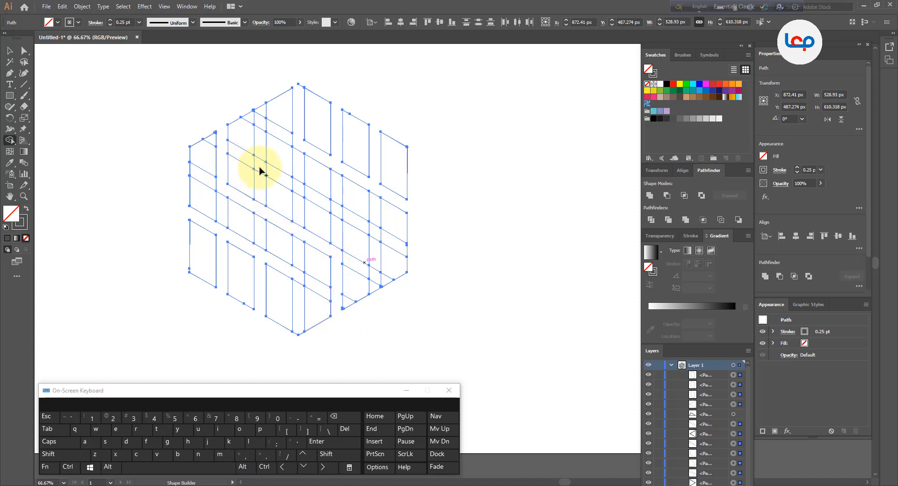
{"action": "left_click_drag", "start_coordinate": [261, 114], "coordinate": [263, 169]}
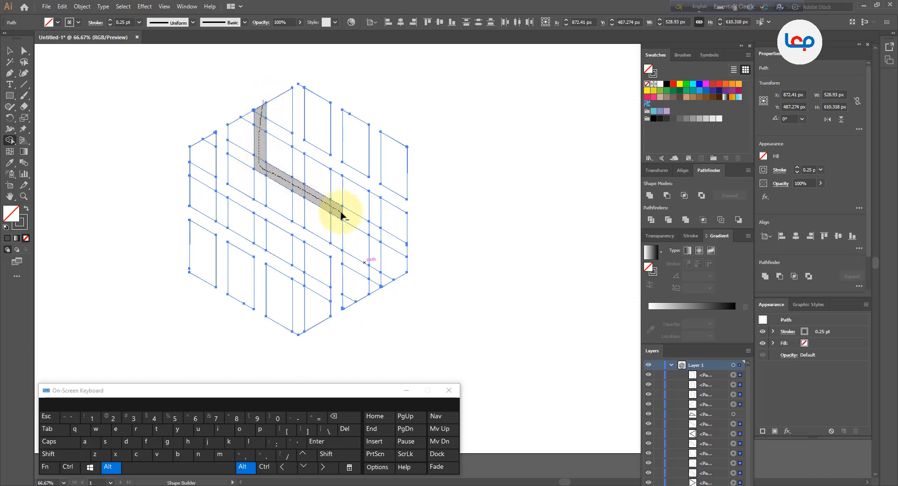
{"action": "left_click_drag", "start_coordinate": [374, 267], "coordinate": [369, 307]}
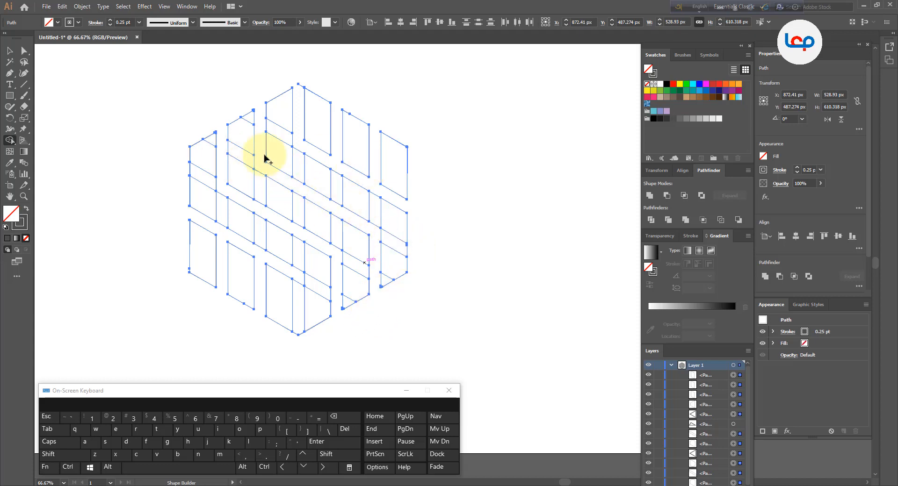
Merge the remaining pieces between the gaps into three wide Z-shaped bands and delete the leftover tip at the hexagon's top corner
{"action": "mouse_move", "coordinate": [212, 142]}
{"action": "left_mouse_down"}
{"action": "mouse_move", "coordinate": [204, 189]}
{"action": "mouse_move", "coordinate": [216, 204]}
{"action": "mouse_move", "coordinate": [315, 259]}
{"action": "left_mouse_up"}
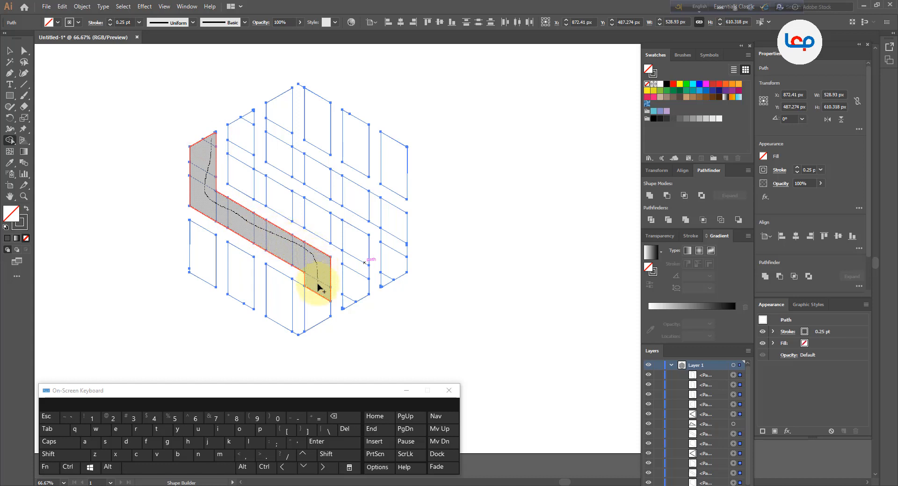
{"action": "left_click_drag", "start_coordinate": [319, 309], "coordinate": [322, 303]}
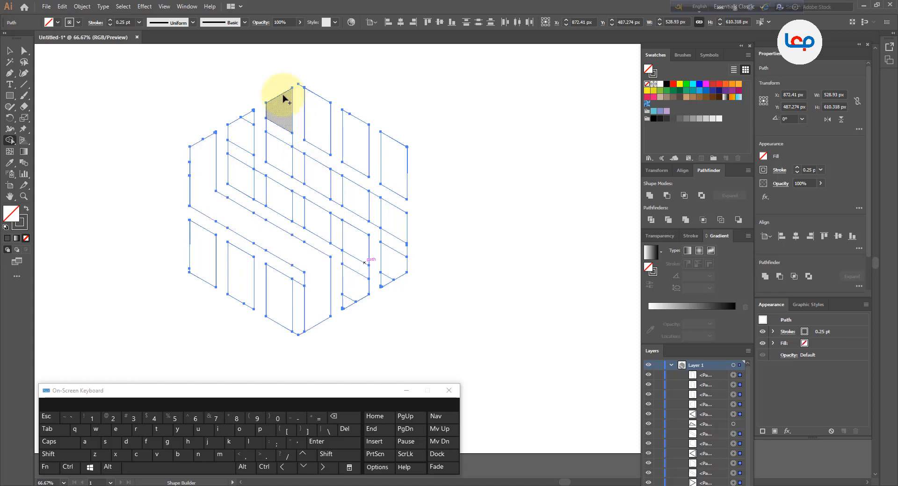
{"action": "mouse_move", "coordinate": [283, 106]}
{"action": "left_mouse_down"}
{"action": "mouse_move", "coordinate": [291, 160]}
{"action": "mouse_move", "coordinate": [388, 220]}
{"action": "mouse_move", "coordinate": [389, 282]}
{"action": "left_mouse_up"}
{"action": "mouse_move", "coordinate": [249, 125]}
{"action": "left_mouse_down"}
{"action": "mouse_move", "coordinate": [248, 190]}
{"action": "mouse_move", "coordinate": [327, 226]}
{"action": "mouse_move", "coordinate": [352, 269]}
{"action": "mouse_move", "coordinate": [351, 302]}
{"action": "left_mouse_up"}
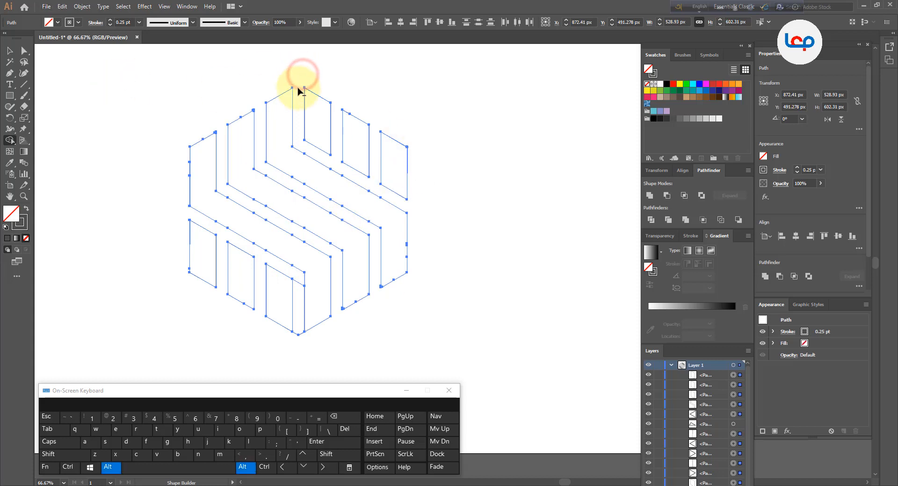
{"action": "left_click", "coordinate": [9, 50]}
{"action": "left_click", "coordinate": [78, 95]}
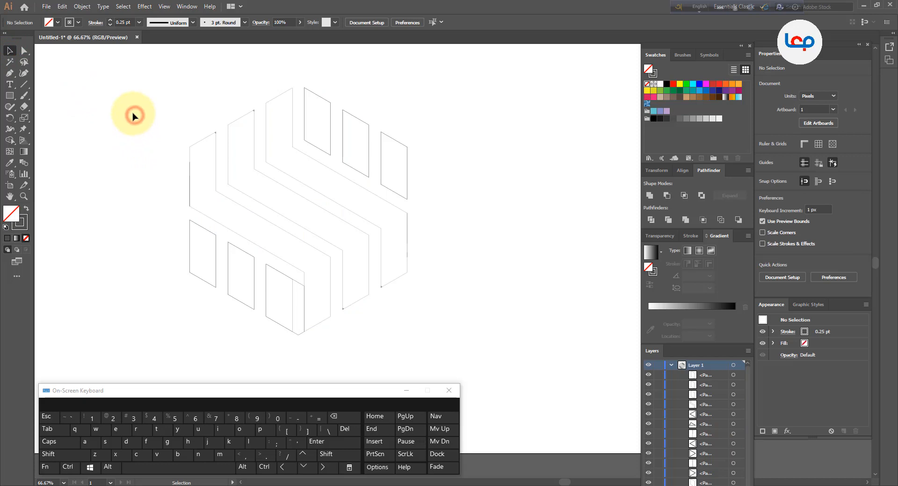
{"action": "scroll", "coordinate": [301, 90], "scroll_direction": "up", "scroll_amount": 4}
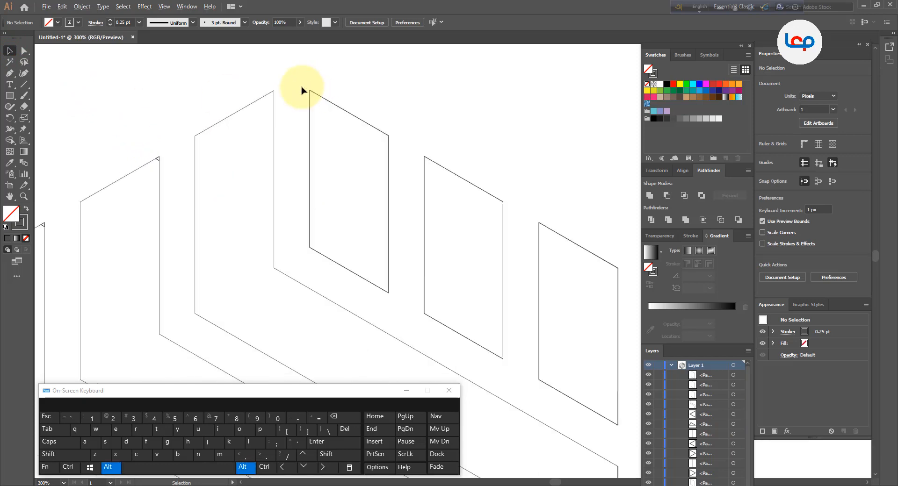
{"action": "scroll", "coordinate": [301, 90], "scroll_direction": "up", "scroll_amount": 1}
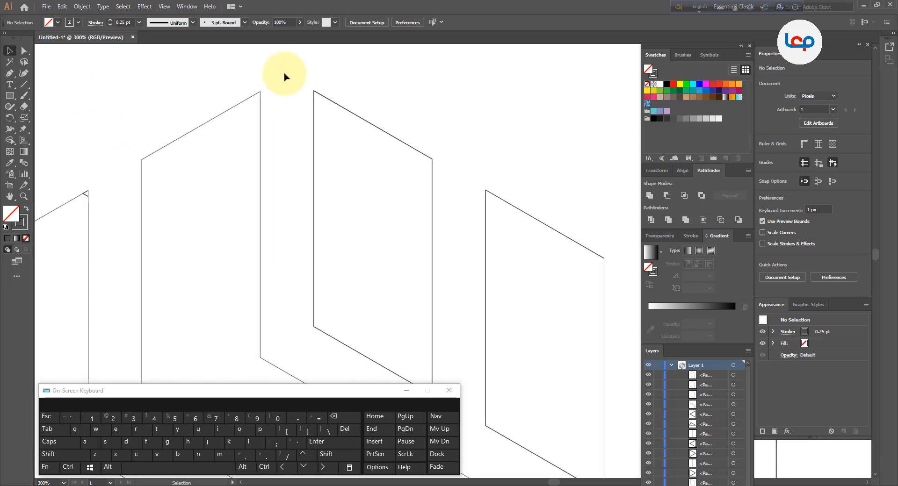
Duplicate the piece at the hexagon's lower corner straight up onto its upper corner
{"action": "scroll", "coordinate": [285, 76], "scroll_direction": "down", "scroll_amount": 2}
{"action": "scroll", "coordinate": [285, 76], "scroll_direction": "down", "scroll_amount": 2}
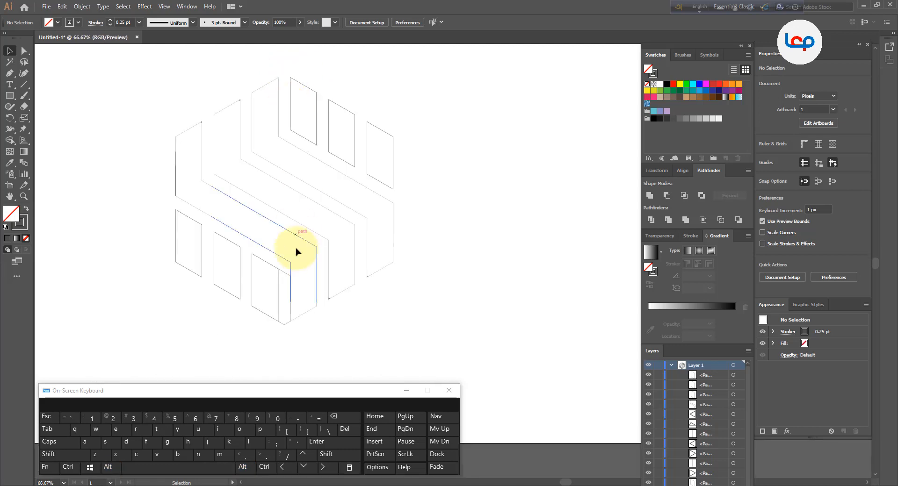
{"action": "left_click", "coordinate": [285, 275]}
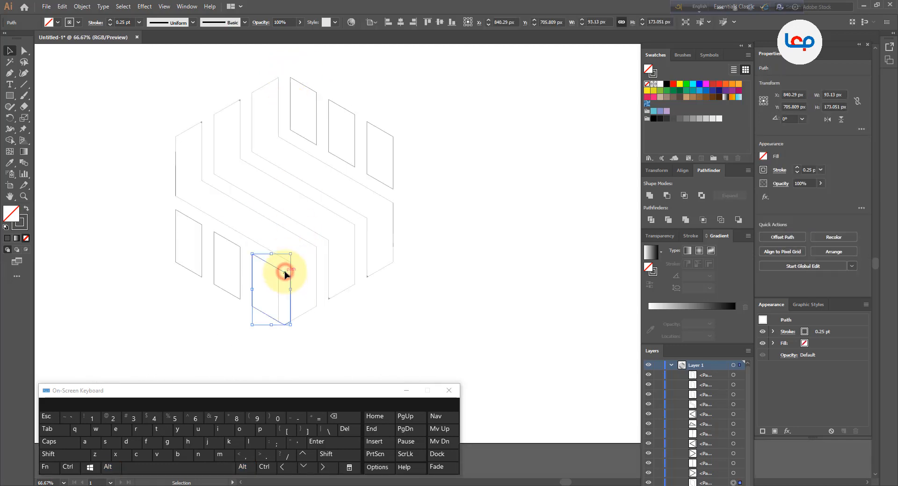
{"action": "left_click_drag", "start_coordinate": [288, 276], "coordinate": [290, 97]}
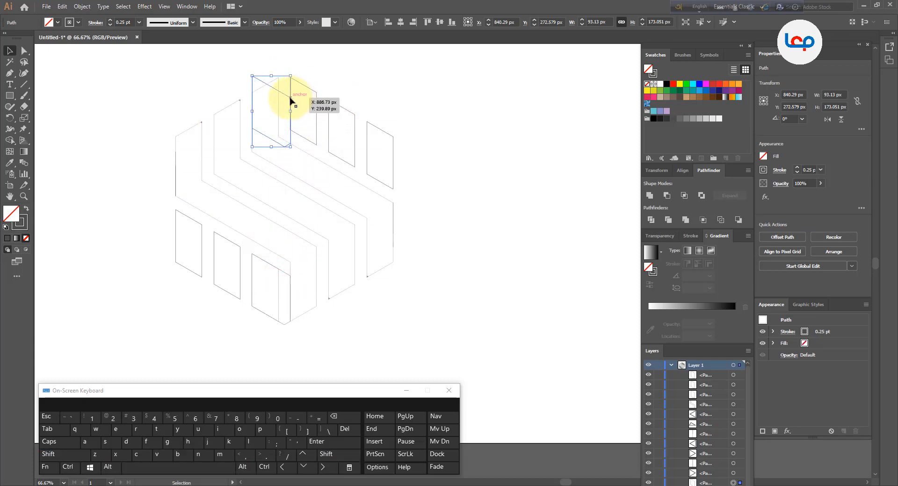
Reflect the duplicated corner piece across the horizontal axis
{"action": "right_click", "coordinate": [290, 97]}
{"action": "mouse_move", "coordinate": [330, 238]}
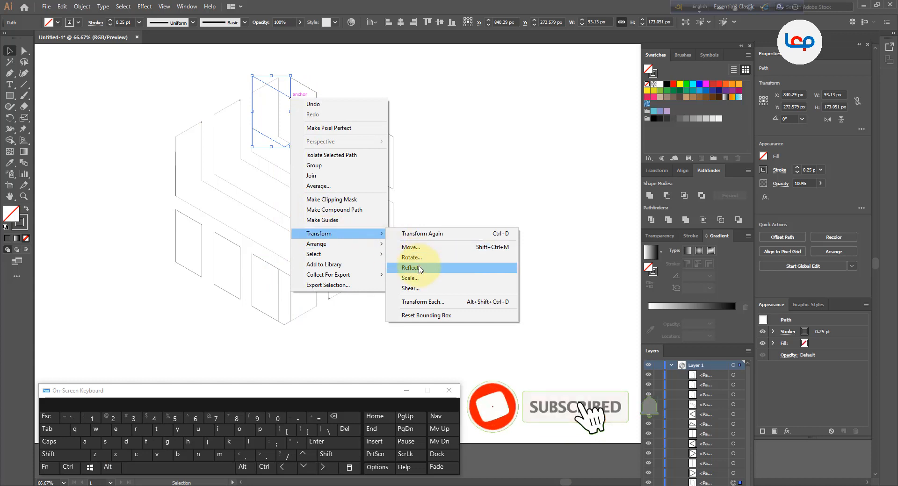
{"action": "left_click", "coordinate": [412, 267]}
{"action": "left_click", "coordinate": [568, 208]}
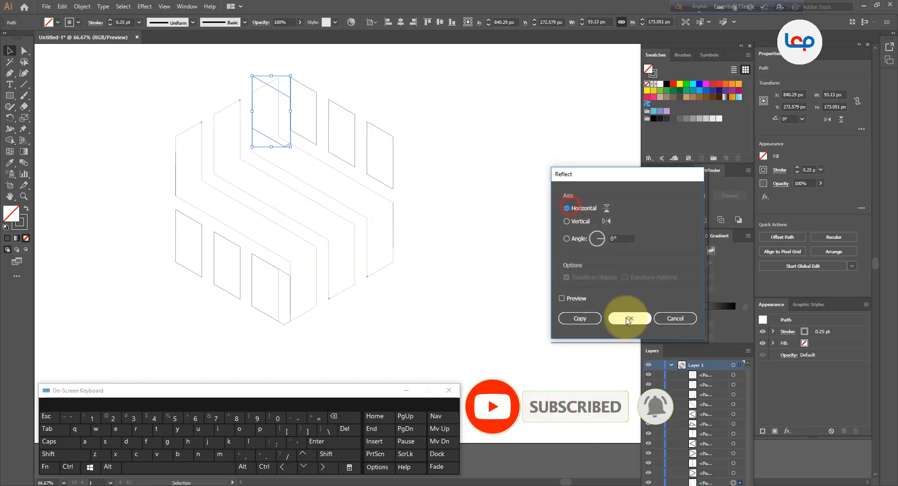
{"action": "left_click", "coordinate": [627, 319]}
Shift the reflected piece up slightly so its slanted edges line up with the adjoining bands at the hexagon's top corner
{"action": "scroll", "coordinate": [289, 67], "scroll_direction": "up", "scroll_amount": 2}
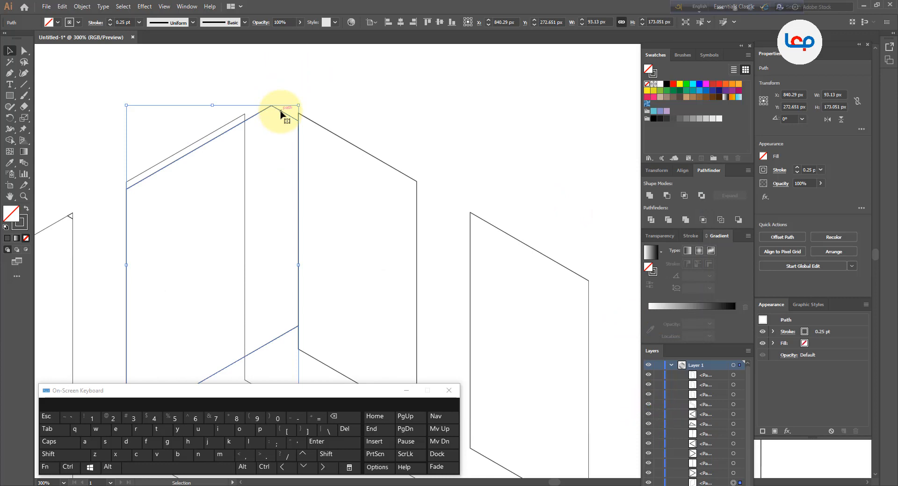
{"action": "left_click_drag", "start_coordinate": [281, 114], "coordinate": [286, 106]}
{"action": "left_click", "coordinate": [345, 99]}
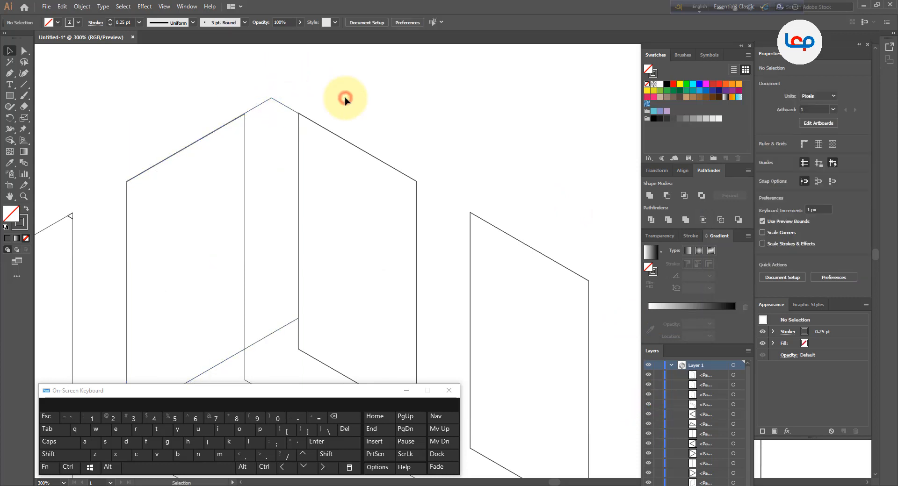
{"action": "scroll", "coordinate": [238, 121], "scroll_direction": "up", "scroll_amount": 2}
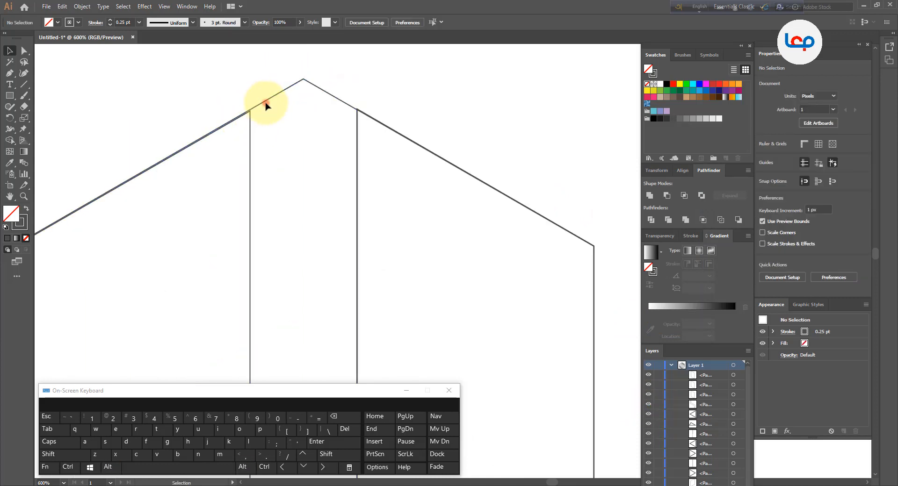
{"action": "left_click_drag", "start_coordinate": [267, 105], "coordinate": [267, 106]}
{"action": "left_click", "coordinate": [381, 93]}
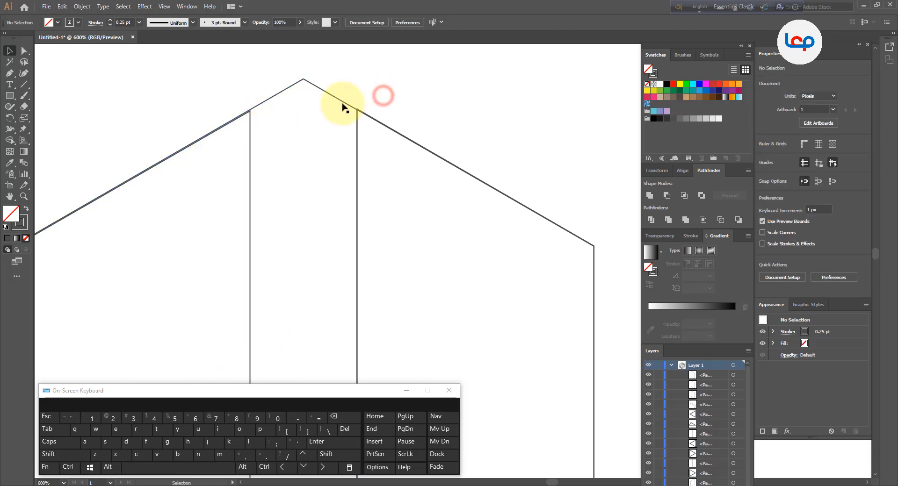
{"action": "scroll", "coordinate": [325, 100], "scroll_direction": "down", "scroll_amount": 4}
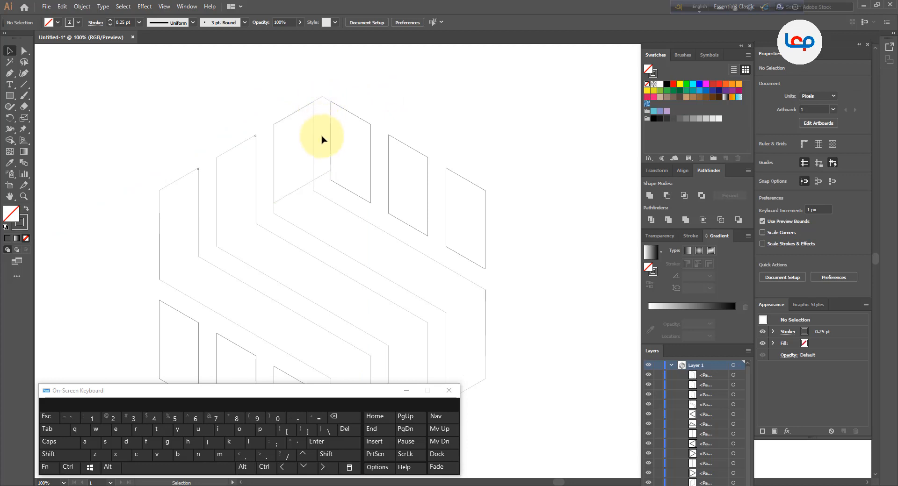
{"action": "scroll", "coordinate": [311, 110], "scroll_direction": "down", "scroll_amount": 1}
Draw a circle about 91 px in diameter centered horizontally beneath the hexagon's top corner
{"action": "left_click", "coordinate": [78, 124]}
{"action": "left_click_drag", "start_coordinate": [9, 96], "coordinate": [30, 116]}
{"action": "scroll", "coordinate": [323, 158], "scroll_direction": "up", "scroll_amount": 2}
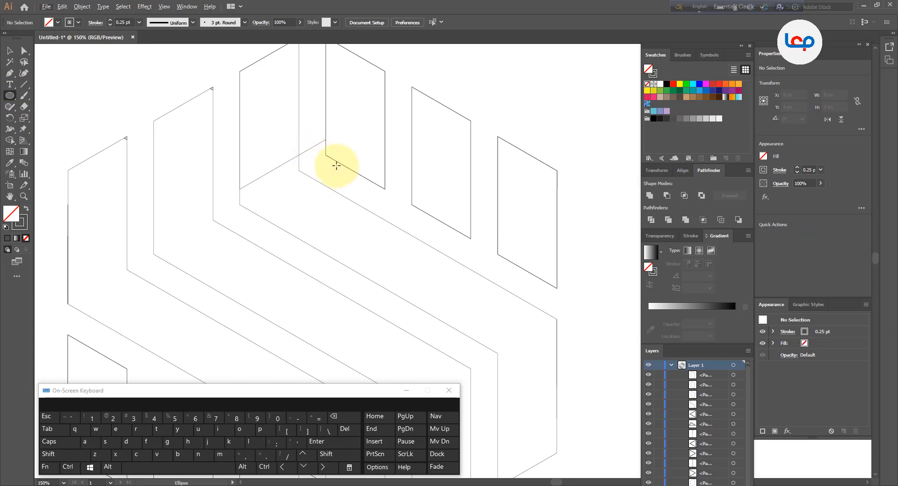
{"action": "scroll", "coordinate": [325, 166], "scroll_direction": "down", "scroll_amount": 1}
{"action": "left_click_drag", "start_coordinate": [317, 140], "coordinate": [319, 168]}
{"action": "left_click", "coordinate": [10, 50]}
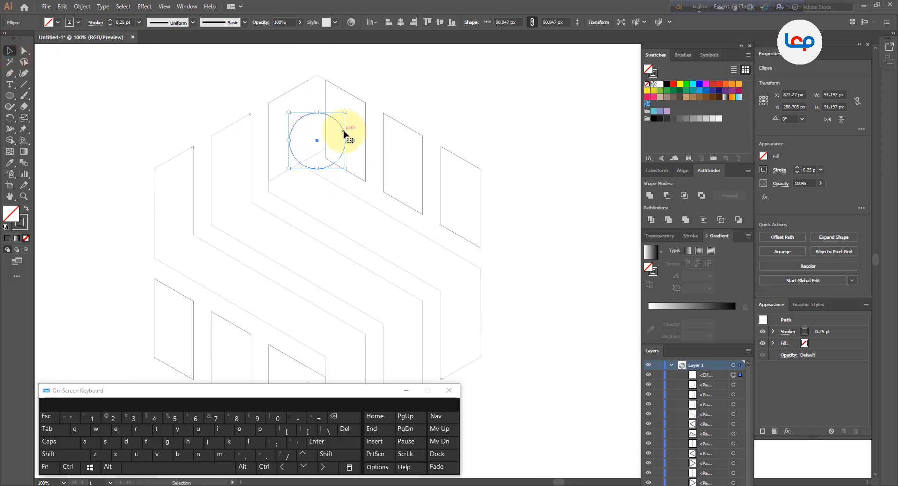
Duplicate the circle straight down to the hexagon's bottom corner
{"action": "scroll", "coordinate": [344, 134], "scroll_direction": "up", "scroll_amount": 1}
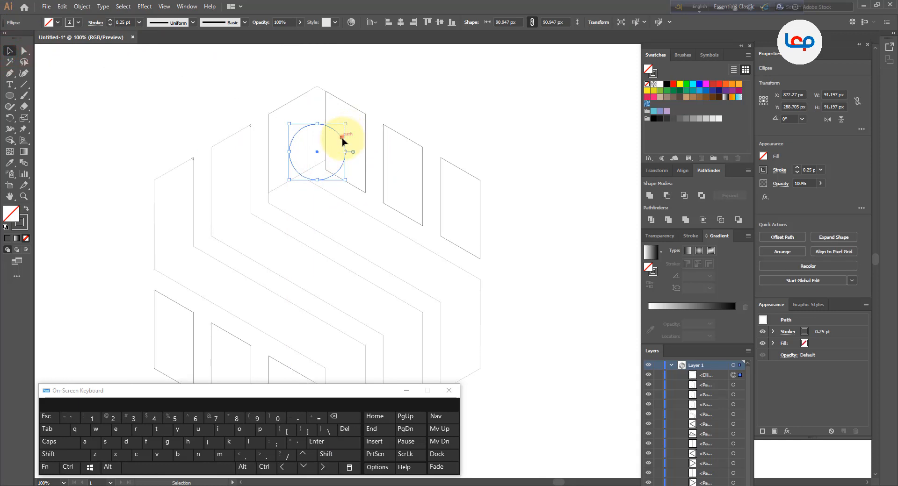
{"action": "left_click_drag", "start_coordinate": [343, 141], "coordinate": [334, 236]}
{"action": "scroll", "coordinate": [341, 140], "scroll_direction": "down", "scroll_amount": 2}
{"action": "left_click_drag", "start_coordinate": [435, 84], "coordinate": [251, 295]}
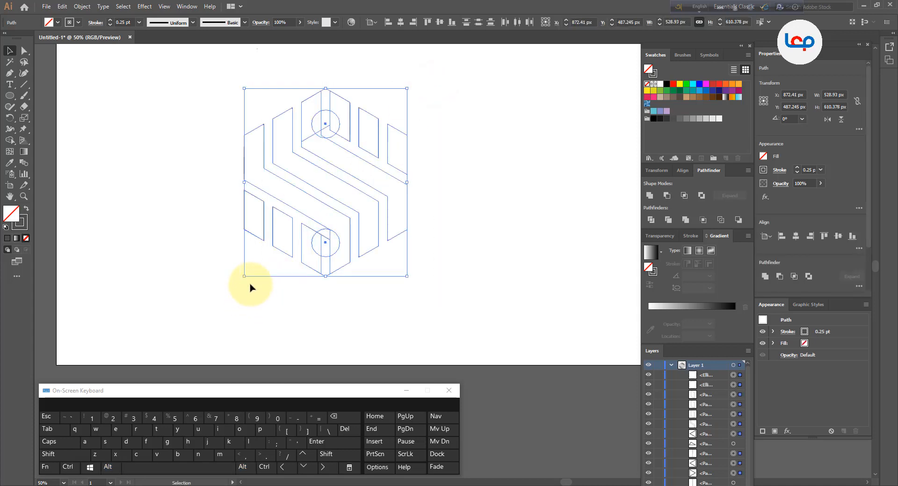
{"action": "left_click", "coordinate": [253, 305]}
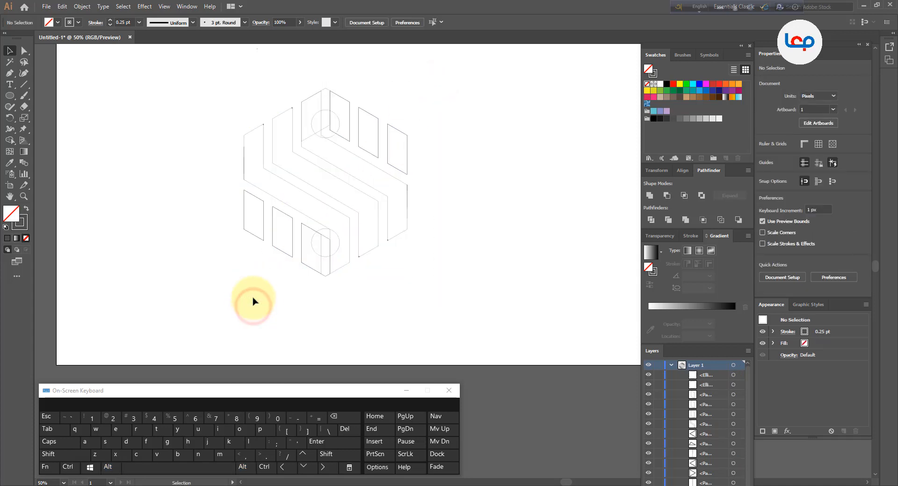
Shrink the upper circle to about 45 px in diameter, shift it up toward the top corner, and undo the accidental path change
{"action": "scroll", "coordinate": [325, 126], "scroll_direction": "up", "scroll_amount": 3}
{"action": "left_click", "coordinate": [352, 111]}
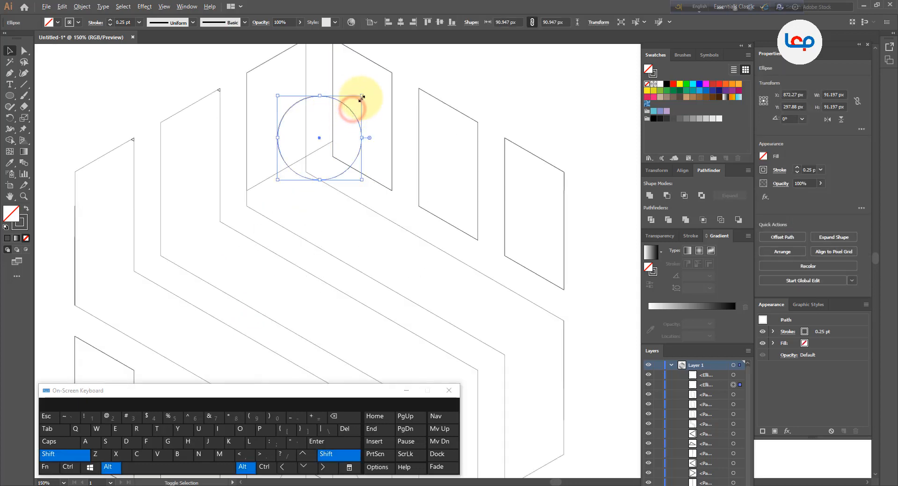
{"action": "left_click_drag", "start_coordinate": [361, 96], "coordinate": [334, 251]}
{"action": "scroll", "coordinate": [331, 81], "scroll_direction": "down", "scroll_amount": 2}
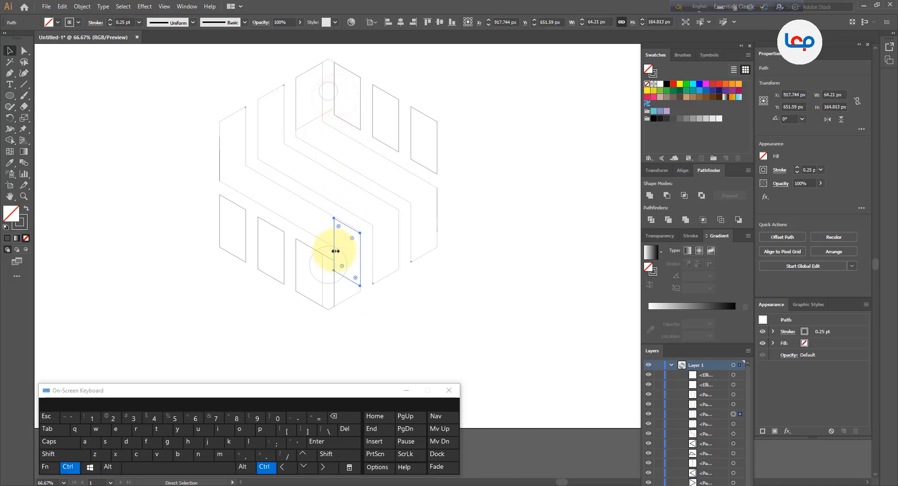
{"action": "key", "text": "ctrl+z"}
Duplicate the small circle straight down to the bottom corner, delete the larger circle there, and nudge the copy slightly up
{"action": "left_click_drag", "start_coordinate": [330, 87], "coordinate": [329, 274]}
{"action": "left_click", "coordinate": [395, 324]}
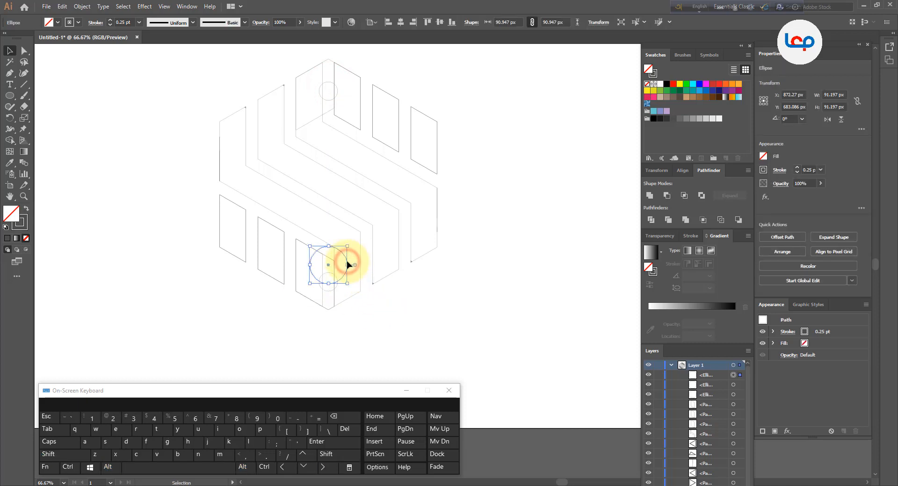
{"action": "key", "text": "ctrl+z"}
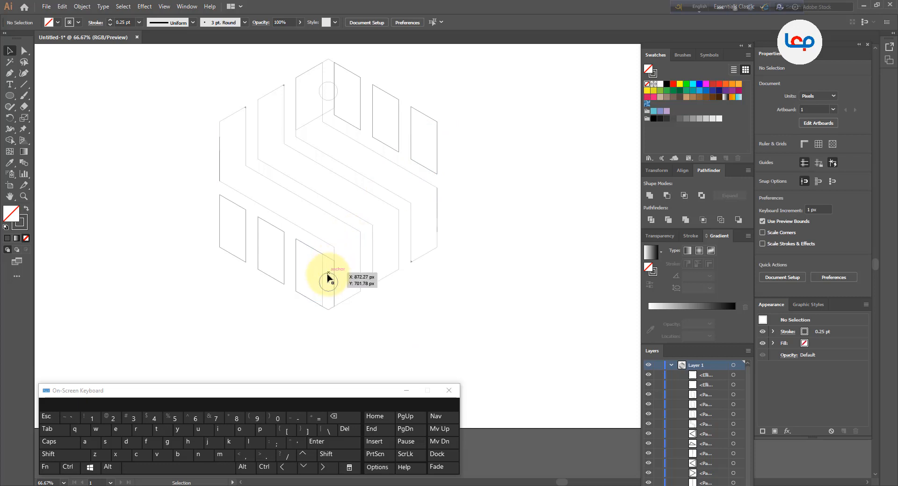
{"action": "left_click_drag", "start_coordinate": [329, 271], "coordinate": [329, 272]}
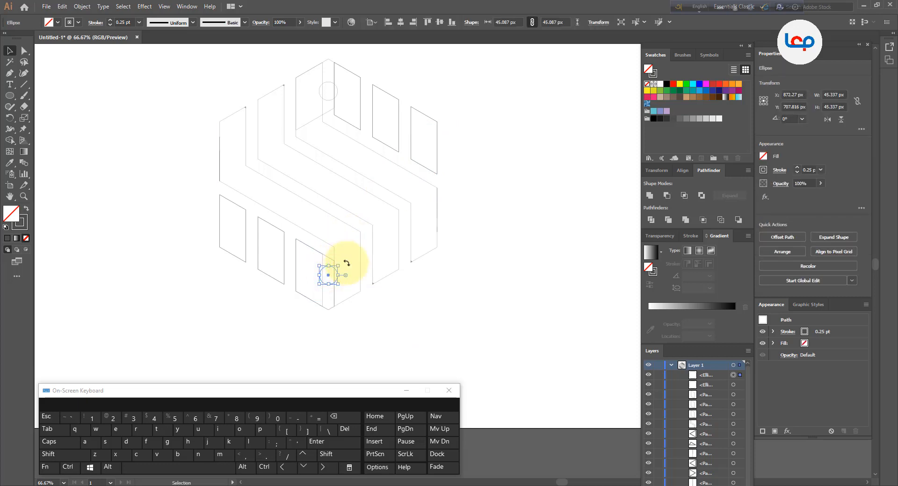
{"action": "left_click", "coordinate": [447, 271]}
Select all shapes and use the Shape Builder to form a hook with a round-ended narrow slot at the hexagon's bottom corner
{"action": "left_click_drag", "start_coordinate": [497, 76], "coordinate": [201, 303]}
{"action": "left_click", "coordinate": [10, 141]}
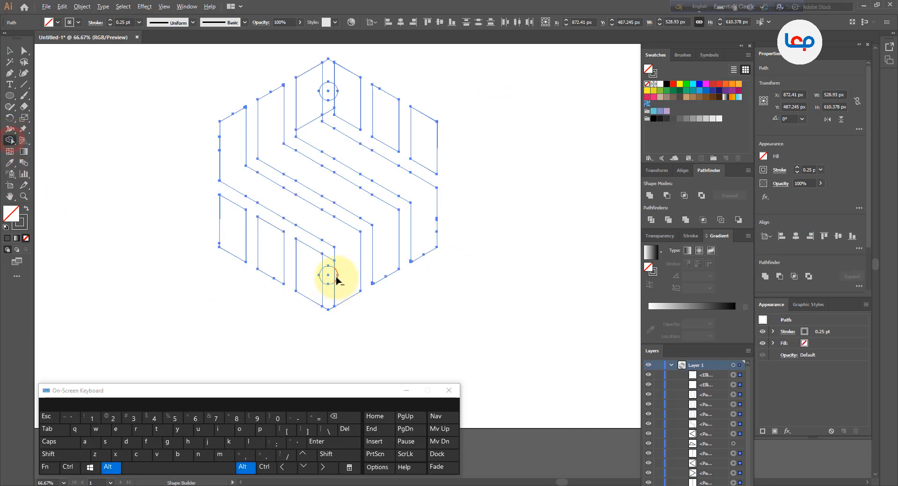
{"action": "scroll", "coordinate": [337, 278], "scroll_direction": "up", "scroll_amount": 1}
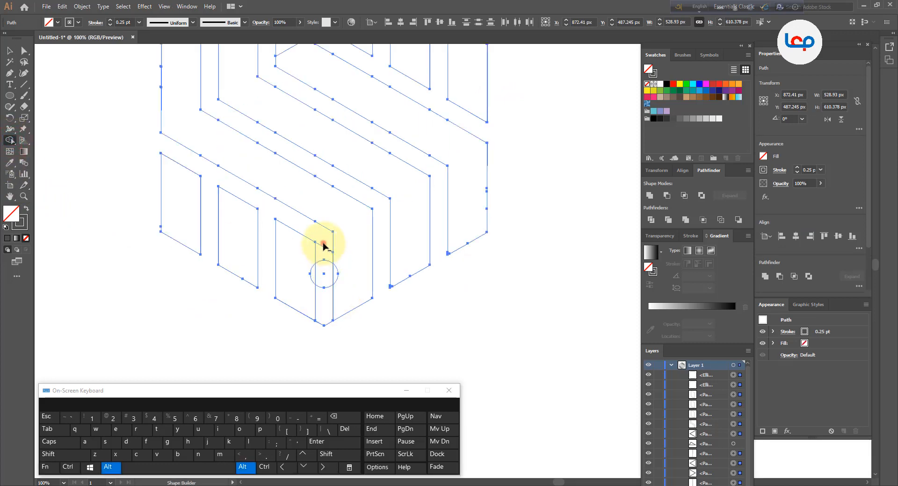
{"action": "mouse_move", "coordinate": [324, 243]}
{"action": "left_mouse_down"}
{"action": "mouse_move", "coordinate": [324, 269]}
{"action": "mouse_move", "coordinate": [308, 269]}
{"action": "mouse_move", "coordinate": [342, 268]}
{"action": "mouse_move", "coordinate": [345, 294]}
{"action": "mouse_move", "coordinate": [306, 299]}
{"action": "left_mouse_up"}
Form the matching hook with a round-ended slot at the top corner by merging its side pieces and removing the regions between them
{"action": "scroll", "coordinate": [331, 266], "scroll_direction": "down", "scroll_amount": 2}
{"action": "scroll", "coordinate": [330, 100], "scroll_direction": "up", "scroll_amount": 3}
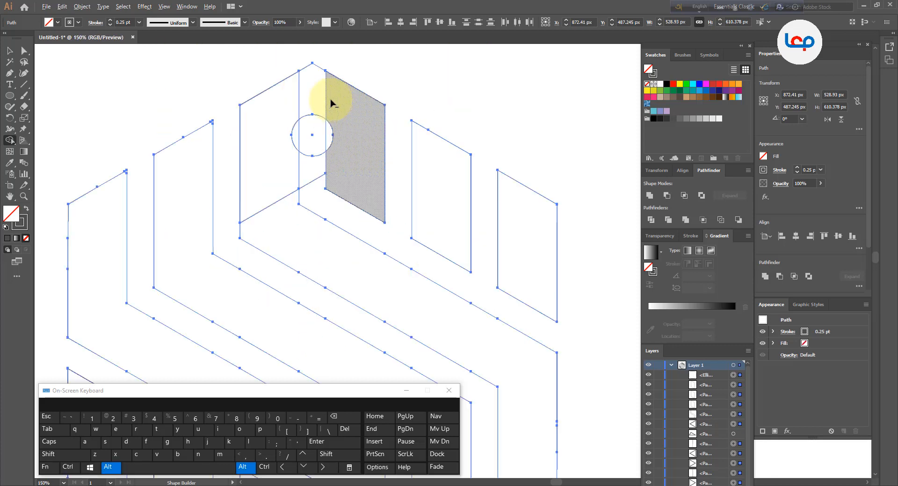
{"action": "mouse_move", "coordinate": [296, 103]}
{"action": "left_mouse_down"}
{"action": "mouse_move", "coordinate": [342, 110]}
{"action": "mouse_move", "coordinate": [290, 131]}
{"action": "mouse_move", "coordinate": [338, 134]}
{"action": "mouse_move", "coordinate": [330, 140]}
{"action": "left_mouse_up"}
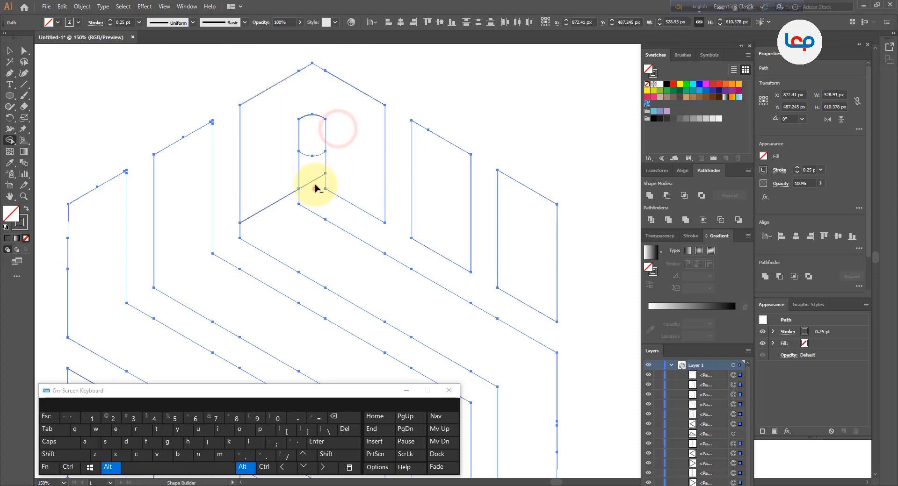
{"action": "left_click_drag", "start_coordinate": [315, 188], "coordinate": [308, 151]}
{"action": "mouse_move", "coordinate": [272, 189]}
{"action": "left_mouse_down"}
{"action": "mouse_move", "coordinate": [298, 233]}
{"action": "mouse_move", "coordinate": [296, 224]}
{"action": "left_mouse_up"}
{"action": "scroll", "coordinate": [306, 160], "scroll_direction": "down", "scroll_amount": 3}
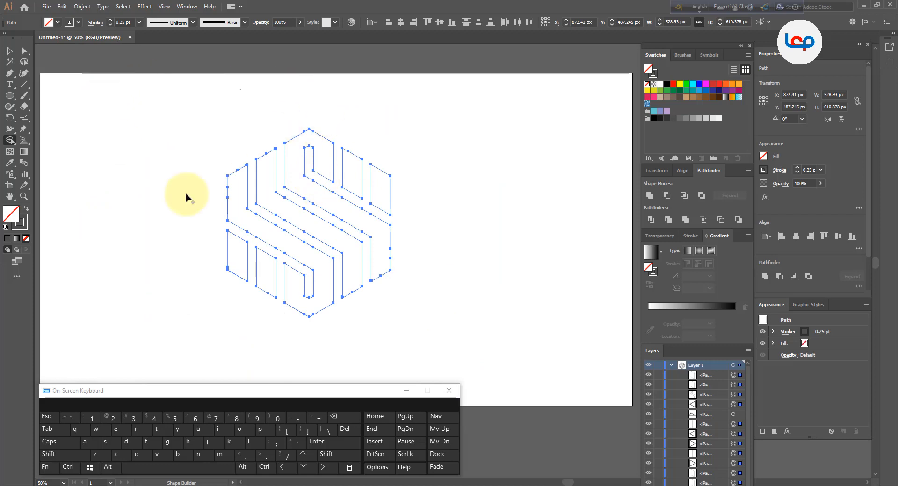
{"action": "scroll", "coordinate": [234, 254], "scroll_direction": "up", "scroll_amount": 6}
{"action": "scroll", "coordinate": [215, 209], "scroll_direction": "down", "scroll_amount": 6}
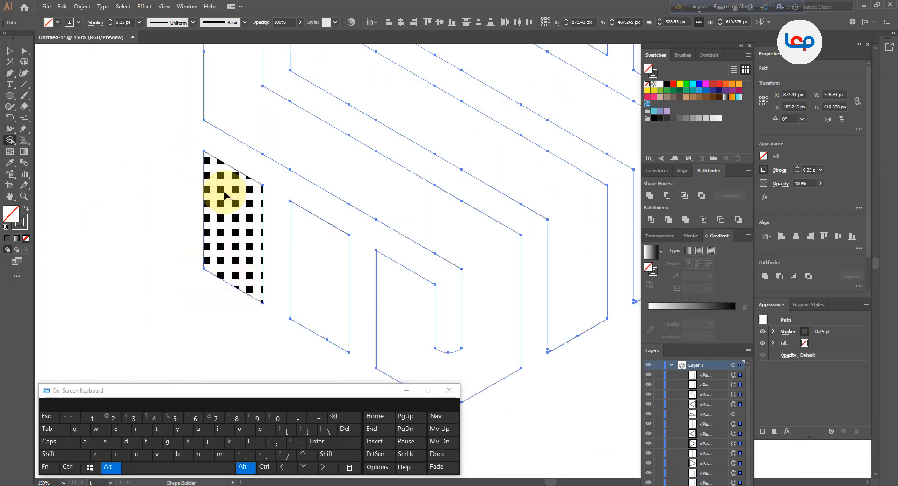
{"action": "scroll", "coordinate": [369, 74], "scroll_direction": "up", "scroll_amount": 1}
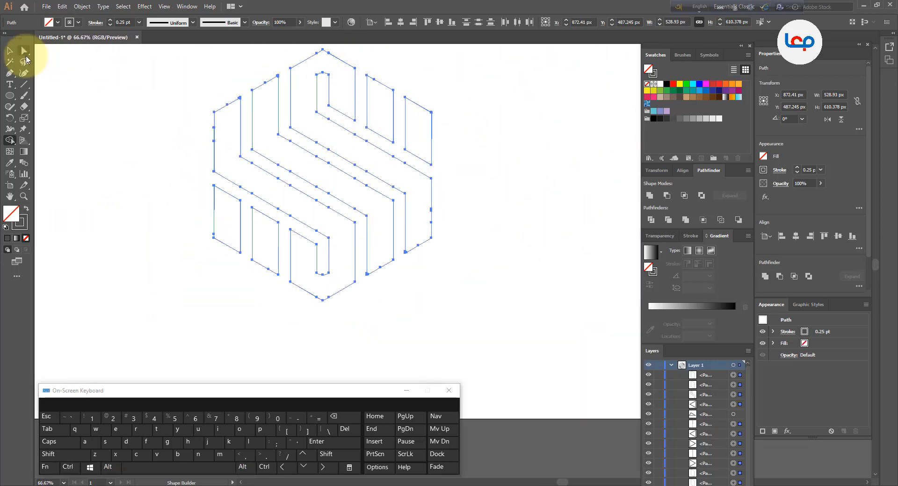
Swap fill and stroke on the whole hexagon so its bands are filled dark grey without an outline
{"action": "left_click", "coordinate": [12, 53]}
{"action": "left_click", "coordinate": [124, 126]}
{"action": "left_click_drag", "start_coordinate": [190, 74], "coordinate": [443, 285]}
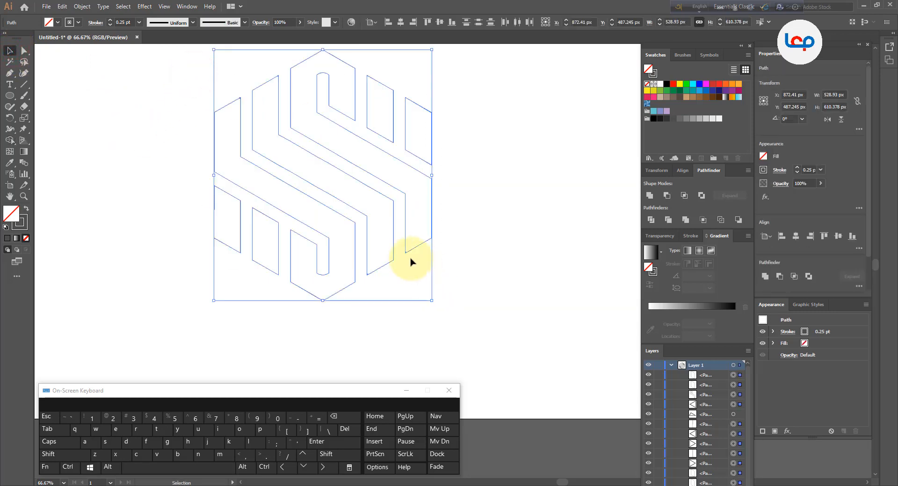
{"action": "left_click", "coordinate": [27, 209]}
{"action": "left_click", "coordinate": [115, 247]}
{"action": "scroll", "coordinate": [331, 149], "scroll_direction": "down", "scroll_amount": 1}
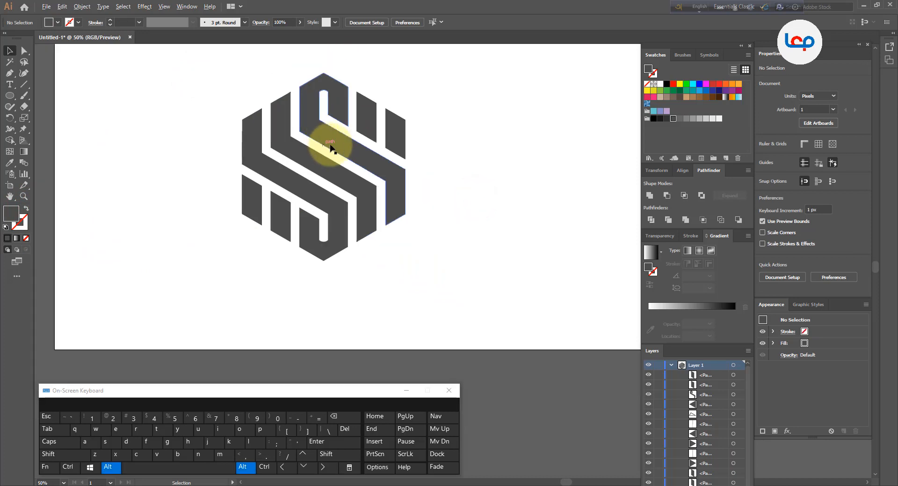
{"action": "scroll", "coordinate": [417, 91], "scroll_direction": "down", "scroll_amount": 1}
{"action": "scroll", "coordinate": [411, 70], "scroll_direction": "up", "scroll_amount": 1}
Select the filled logo pieces together and move them to the artboard's left edge, away from the leftover shapes
{"action": "left_click", "coordinate": [401, 136]}
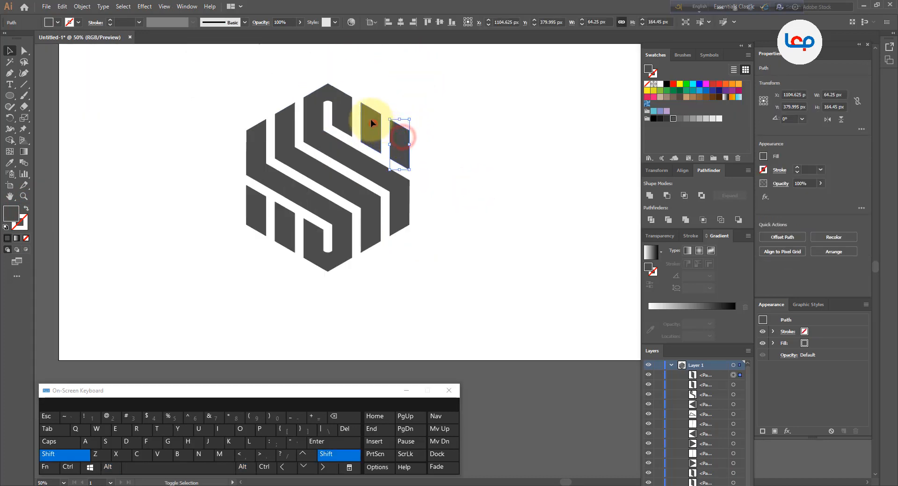
{"action": "left_click", "coordinate": [371, 123], "text": "shift"}
{"action": "left_click", "coordinate": [289, 139], "text": "shift"}
{"action": "left_click", "coordinate": [257, 154], "text": "shift"}
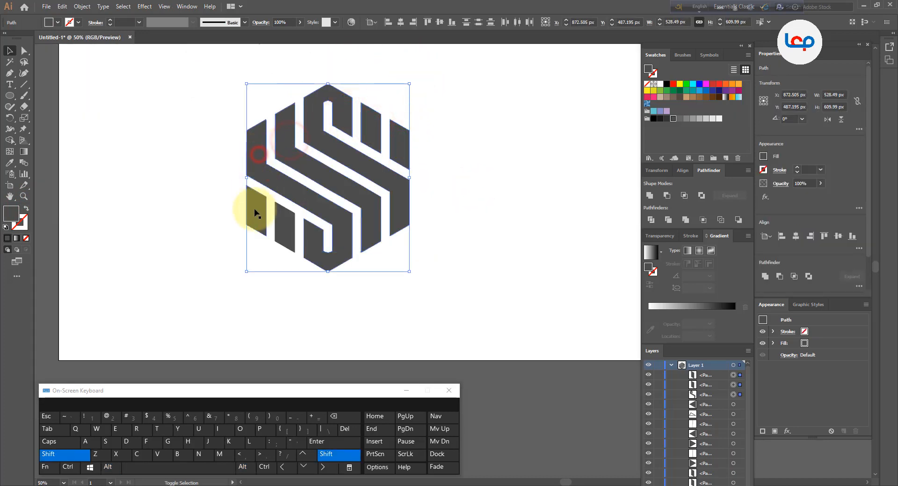
{"action": "left_click", "coordinate": [257, 214], "text": "shift"}
{"action": "scroll", "coordinate": [412, 201], "scroll_direction": "down", "scroll_amount": 1}
{"action": "left_click_drag", "start_coordinate": [417, 199], "coordinate": [283, 195]}
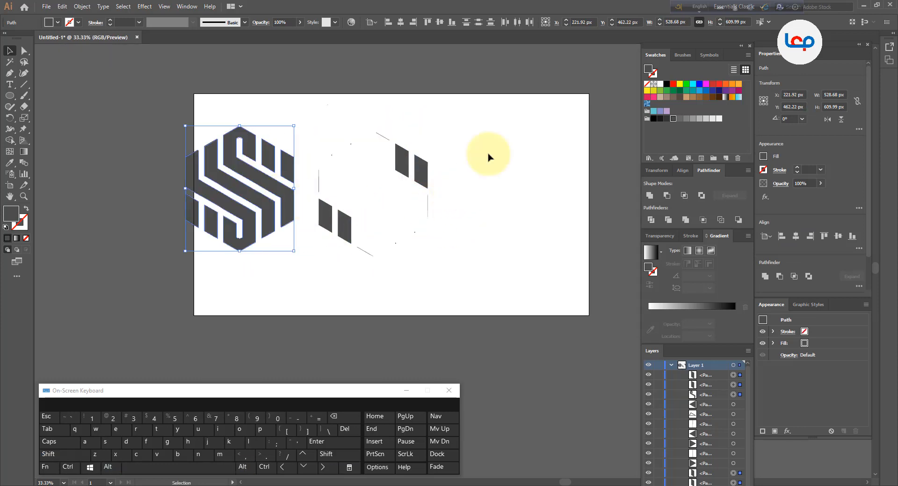
Delete the duplicate parallelograms and stray fragments left at the logo's former place, undoing the accidental move of one band
{"action": "left_click_drag", "start_coordinate": [505, 110], "coordinate": [313, 271]}
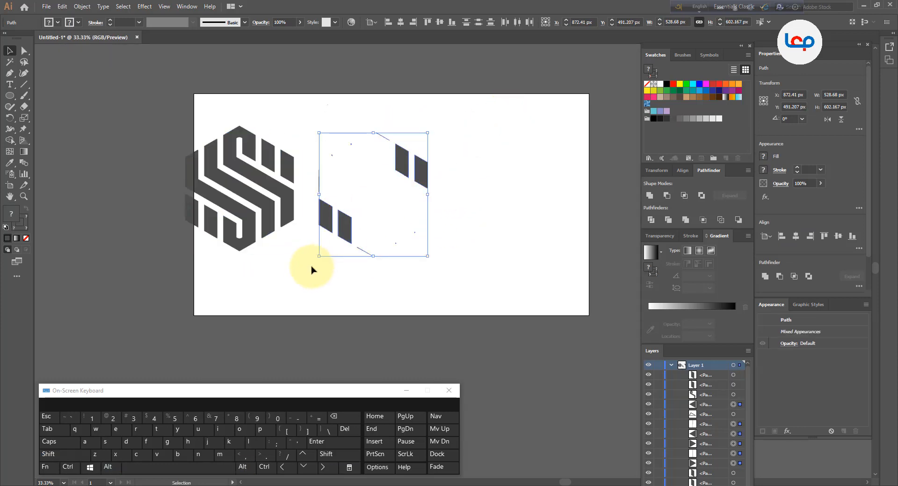
{"action": "key", "text": "Delete"}
{"action": "left_click_drag", "start_coordinate": [292, 188], "coordinate": [403, 194]}
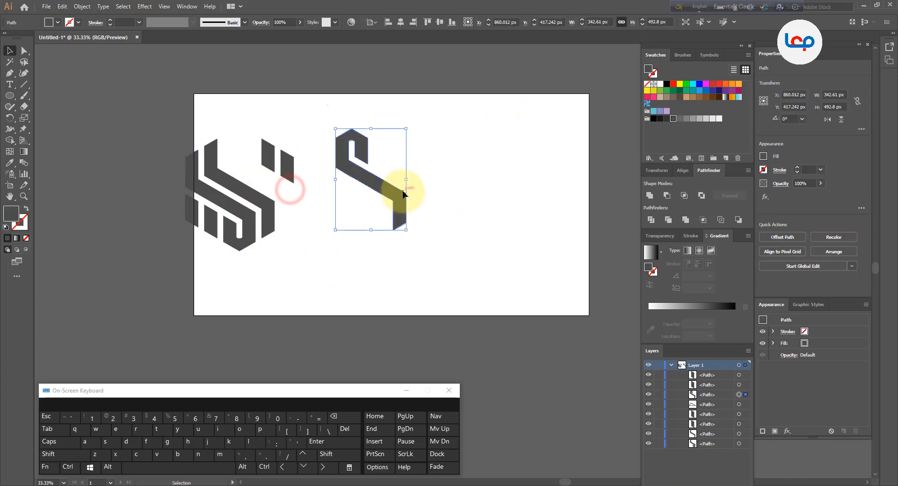
{"action": "key", "text": "ctrl+z"}
Select all the reassembled logo pieces together and move them from the artboard's left edge toward its middle
{"action": "left_click_drag", "start_coordinate": [381, 102], "coordinate": [192, 248]}
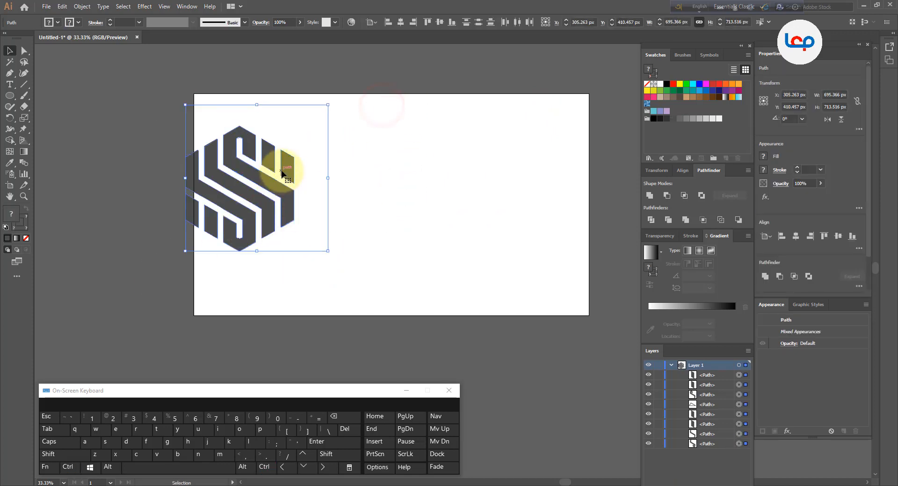
{"action": "left_click_drag", "start_coordinate": [289, 170], "coordinate": [418, 173]}
{"action": "left_click", "coordinate": [452, 177]}
{"action": "scroll", "coordinate": [229, 217], "scroll_direction": "down", "scroll_amount": 1}
{"action": "scroll", "coordinate": [377, 195], "scroll_direction": "up", "scroll_amount": 2}
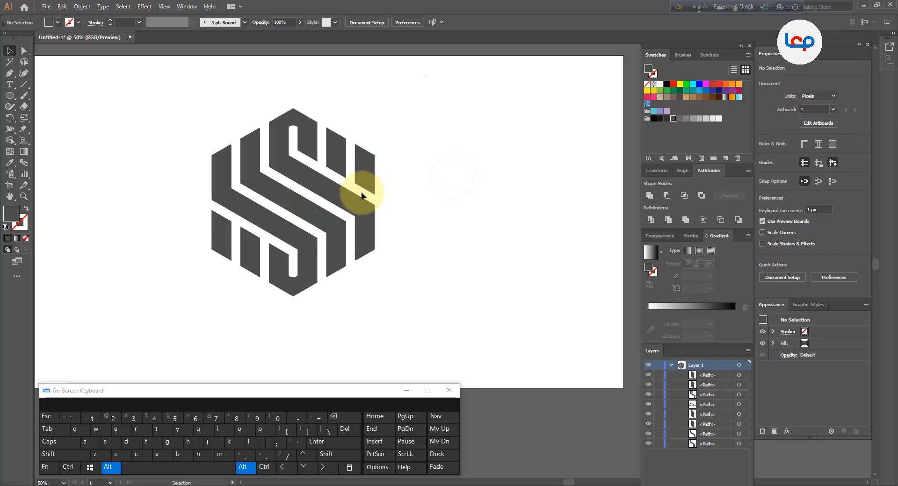
Group the hexagon logo's pieces into one object, leaving out the stray path, and deselect
{"action": "left_click_drag", "start_coordinate": [425, 101], "coordinate": [192, 304]}
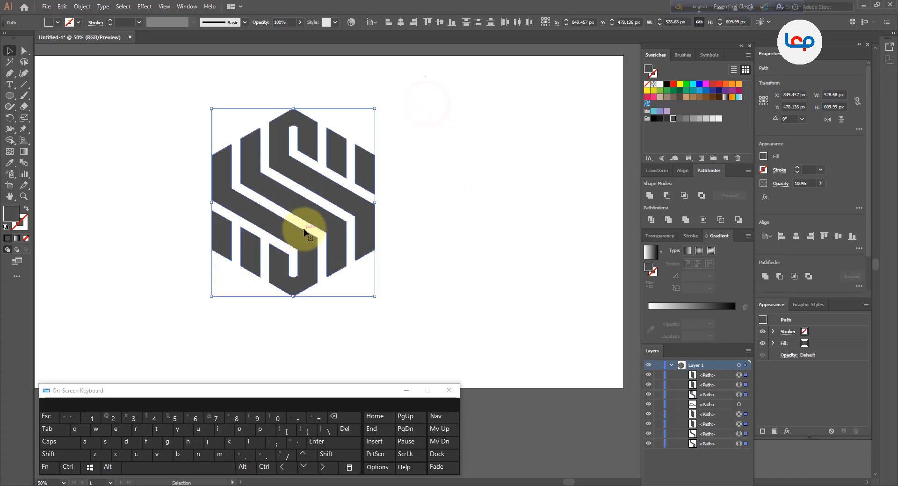
{"action": "right_click", "coordinate": [362, 206]}
{"action": "left_click", "coordinate": [390, 260]}
{"action": "left_click", "coordinate": [447, 250]}
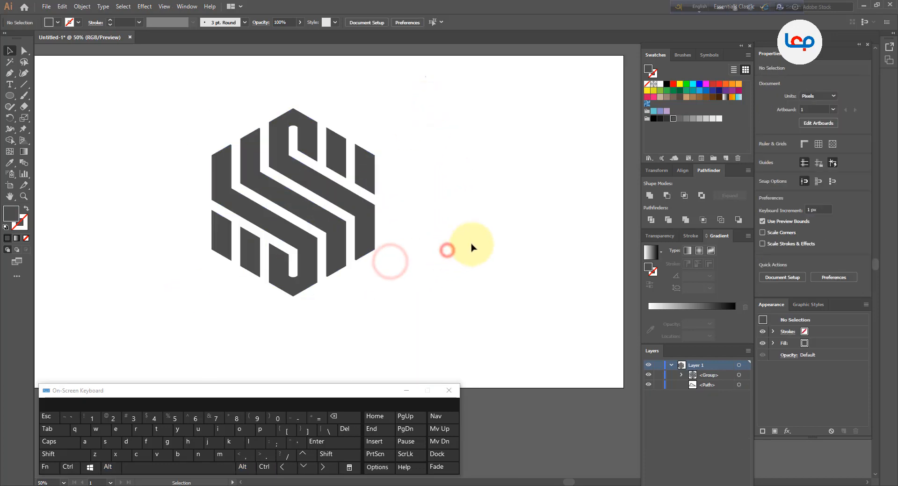
Fill the logo group with a linear gradient running from magenta to yellow
{"action": "left_click", "coordinate": [367, 184]}
{"action": "left_click", "coordinate": [651, 252]}
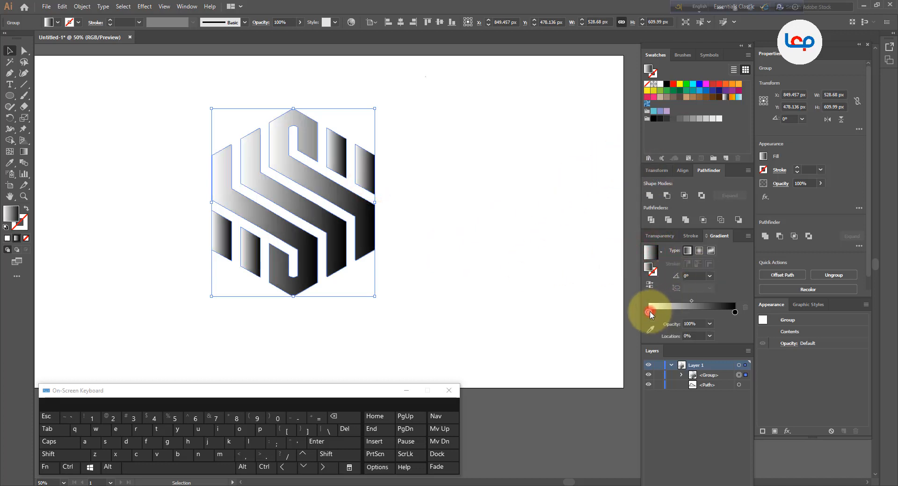
{"action": "double_click", "coordinate": [648, 312]}
{"action": "left_click", "coordinate": [675, 345]}
{"action": "left_click", "coordinate": [546, 325]}
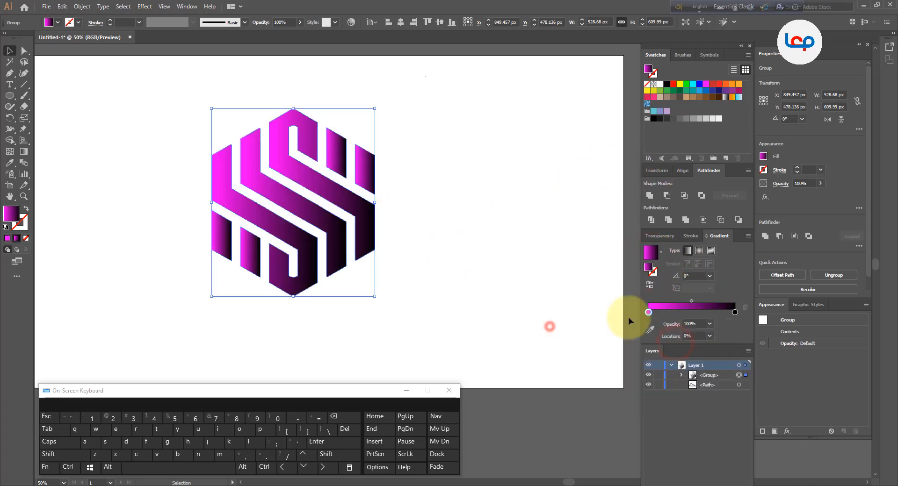
{"action": "double_click", "coordinate": [735, 312]}
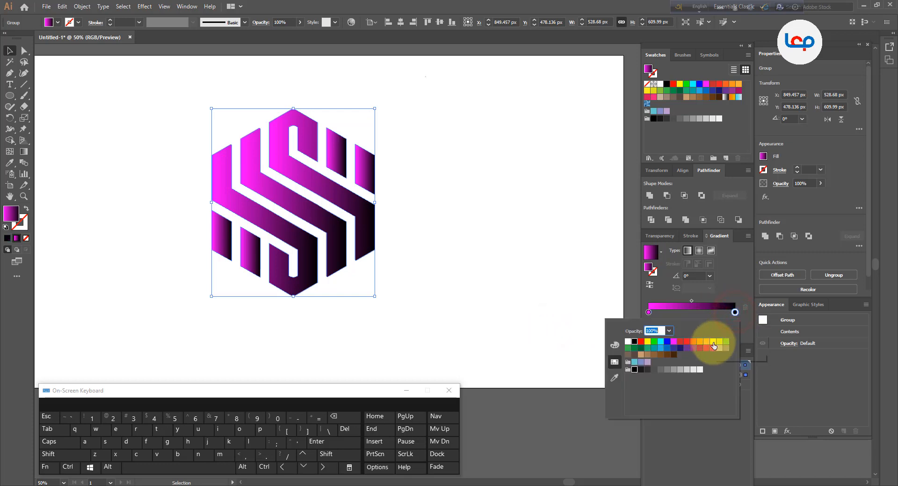
{"action": "left_click", "coordinate": [713, 345]}
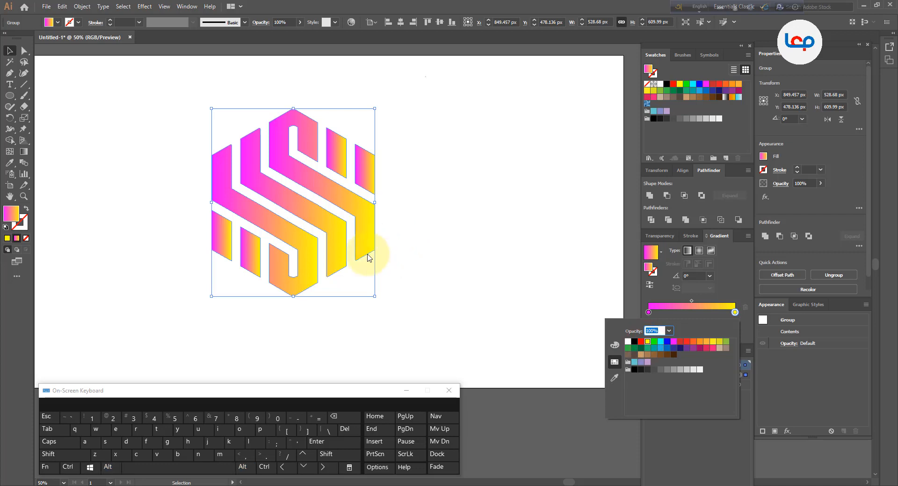
Run the gradient diagonally across the whole logo at about 28°, from magenta at the lower-left corner to yellow at the upper-right
{"action": "left_click", "coordinate": [23, 150]}
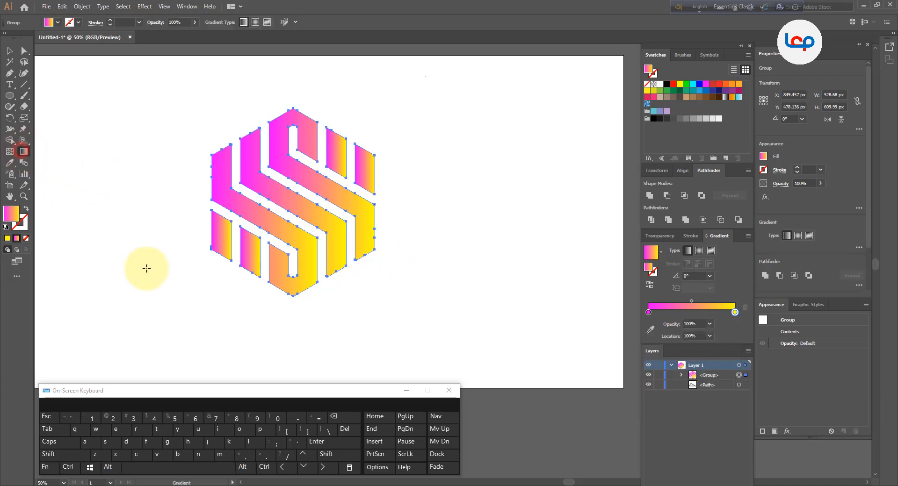
{"action": "left_click_drag", "start_coordinate": [149, 269], "coordinate": [382, 143]}
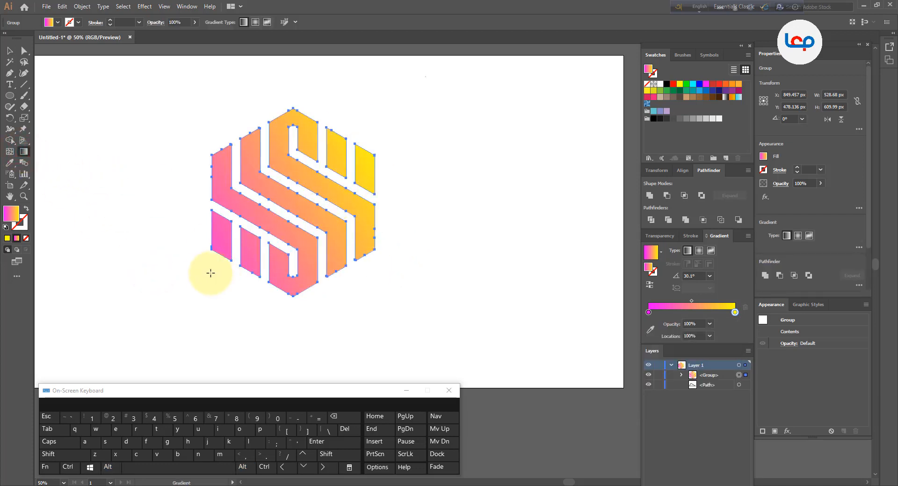
{"action": "left_click_drag", "start_coordinate": [210, 272], "coordinate": [377, 159]}
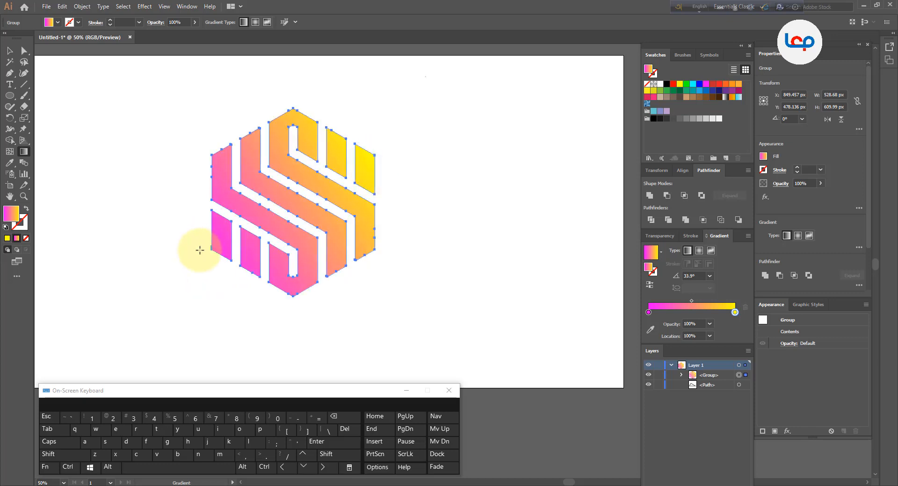
{"action": "left_click_drag", "start_coordinate": [211, 249], "coordinate": [383, 155]}
{"action": "left_click", "coordinate": [10, 51]}
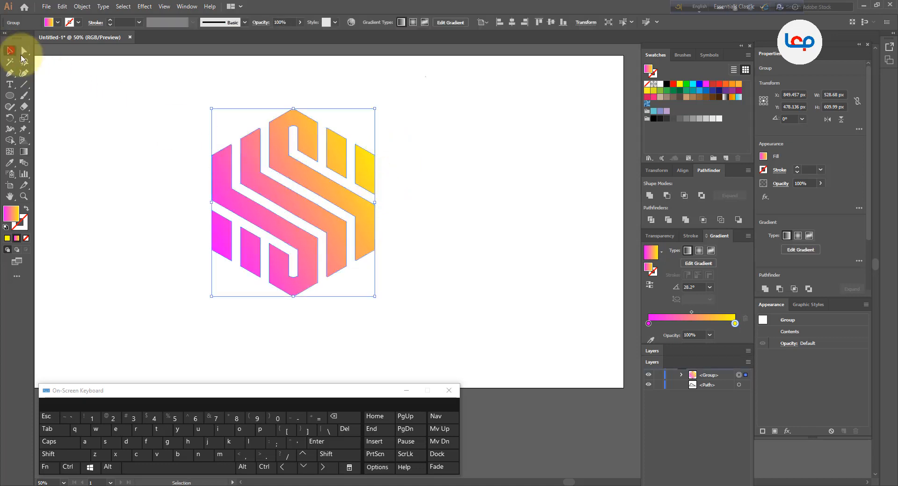
Move the gradient-filled logo to the centre of the artboard and deselect it
{"action": "left_click", "coordinate": [422, 155]}
{"action": "scroll", "coordinate": [327, 203], "scroll_direction": "down", "scroll_amount": 1}
{"action": "left_click", "coordinate": [348, 185]}
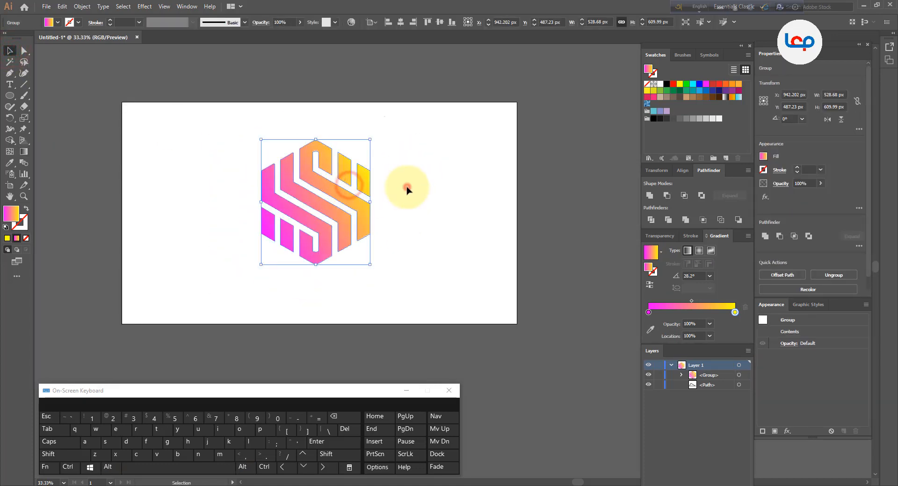
{"action": "left_click", "coordinate": [407, 187]}
Start a Drop Shadow effect on the logo group with preview on and the blur set to 2 px
{"action": "left_click", "coordinate": [371, 187]}
{"action": "scroll", "coordinate": [392, 190], "scroll_direction": "up", "scroll_amount": 1}
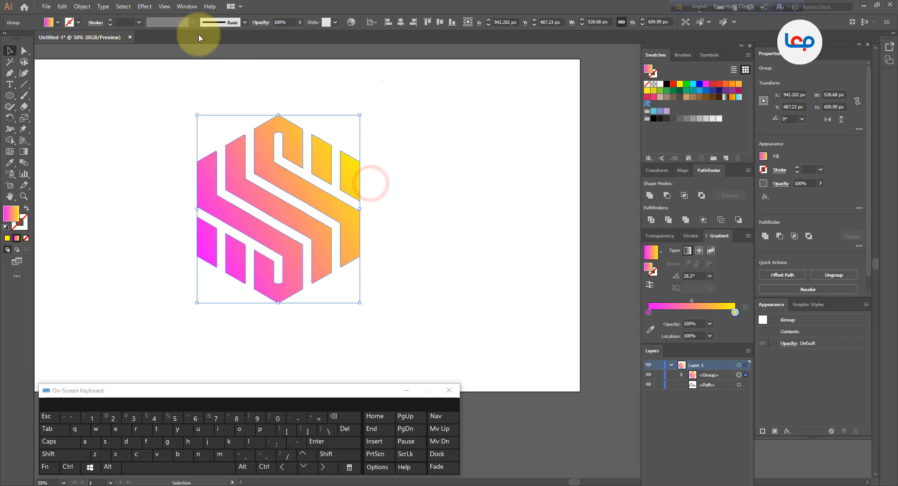
{"action": "left_click", "coordinate": [145, 6]}
{"action": "mouse_move", "coordinate": [159, 112]}
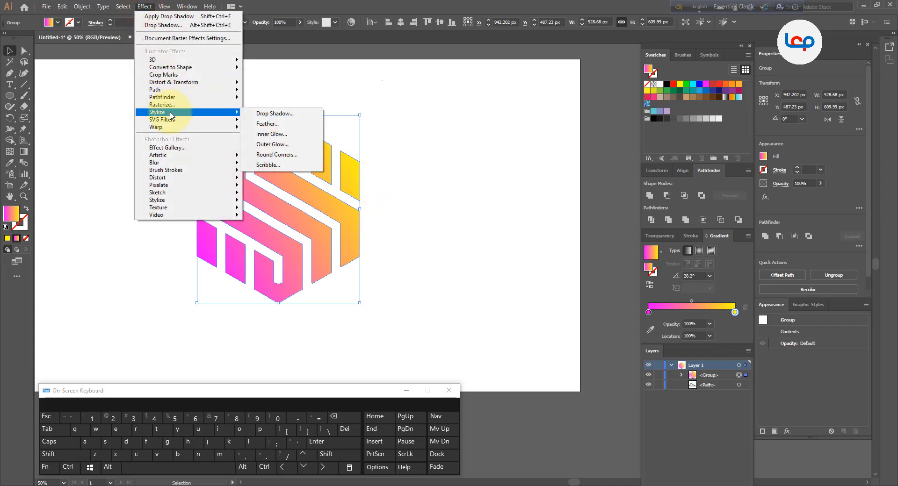
{"action": "left_click", "coordinate": [290, 111]}
{"action": "left_click", "coordinate": [546, 242]}
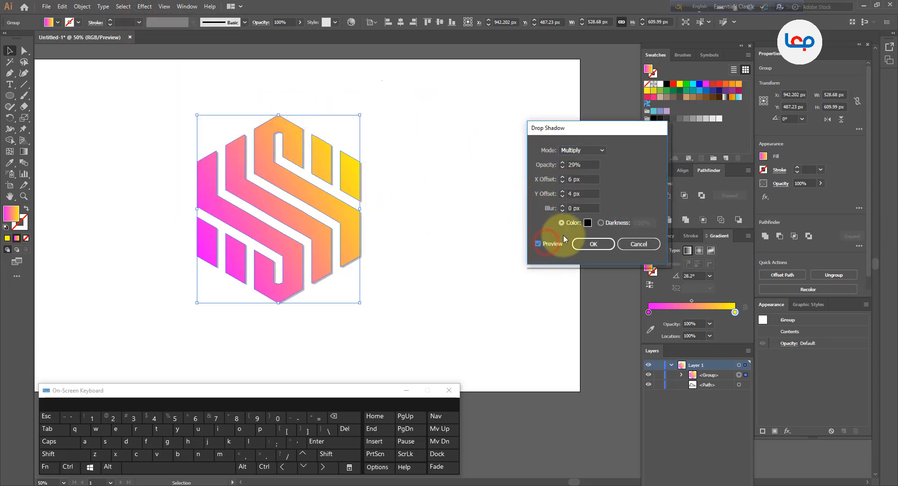
{"action": "double_click", "coordinate": [572, 205]}
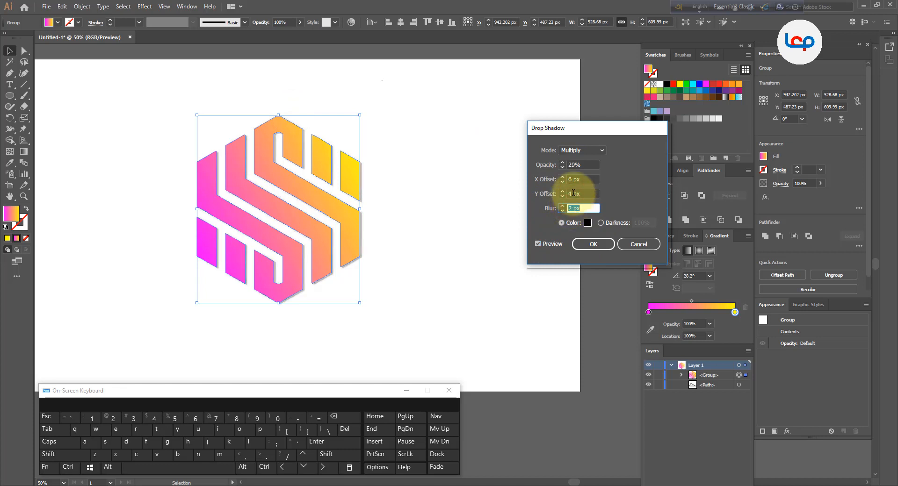
Set the drop shadow's X offset to 0 px and its opacity to 45%
{"action": "double_click", "coordinate": [573, 193]}
{"action": "double_click", "coordinate": [575, 180]}
{"action": "key", "text": "Down"}
{"action": "key", "text": "Down"}
{"action": "key", "text": "Down"}
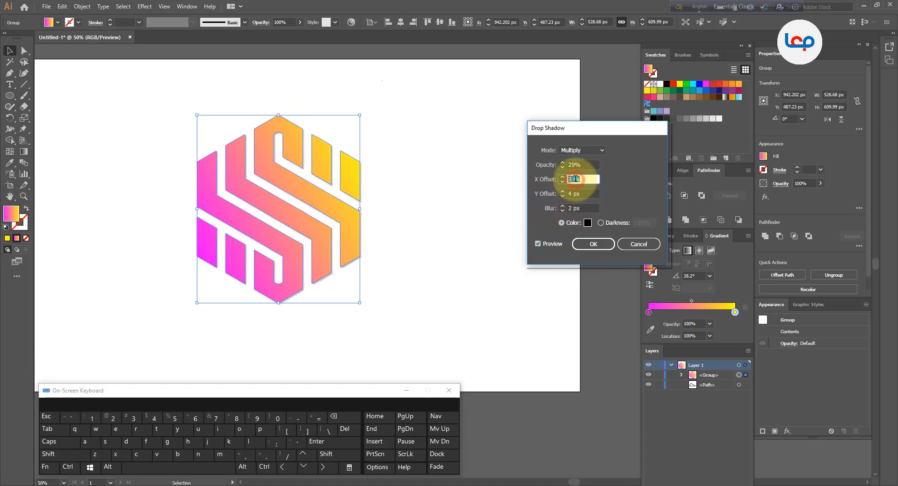
{"action": "key", "text": "Down"}
{"action": "key", "text": "Down"}
{"action": "key", "text": "Down"}
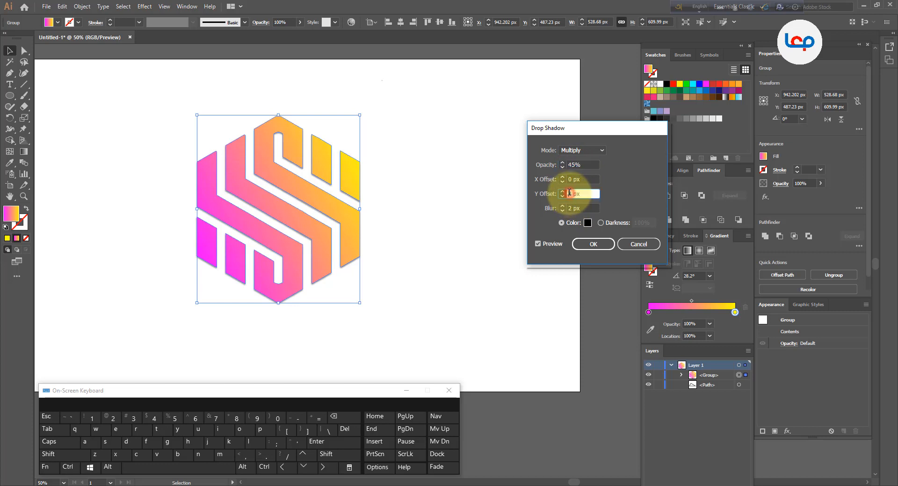
Set the drop shadow's Y offset to 7 px, increase its blur, apply the effect and deselect the logo
{"action": "key", "text": "Up"}
{"action": "key", "text": "Up"}
{"action": "key", "text": "Down"}
{"action": "key", "text": "Down"}
{"action": "key", "text": "Up"}
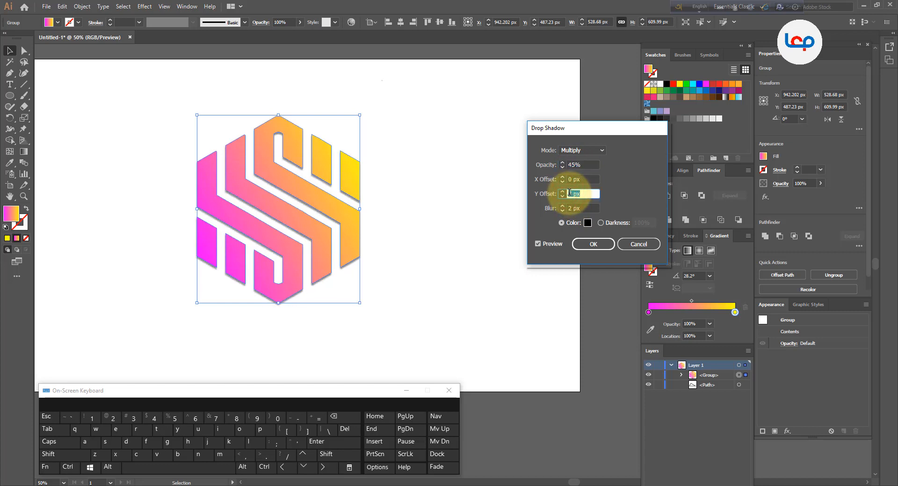
{"action": "left_click", "coordinate": [572, 207]}
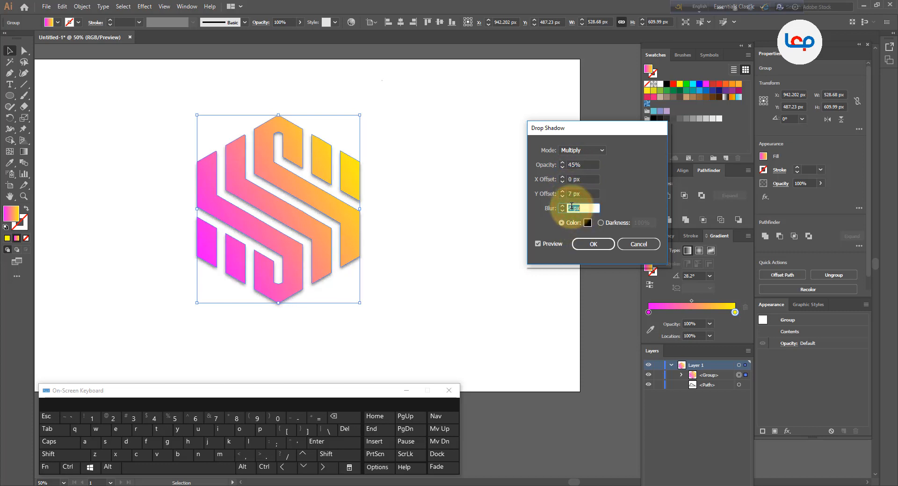
{"action": "left_click", "coordinate": [592, 244]}
{"action": "left_click", "coordinate": [500, 255]}
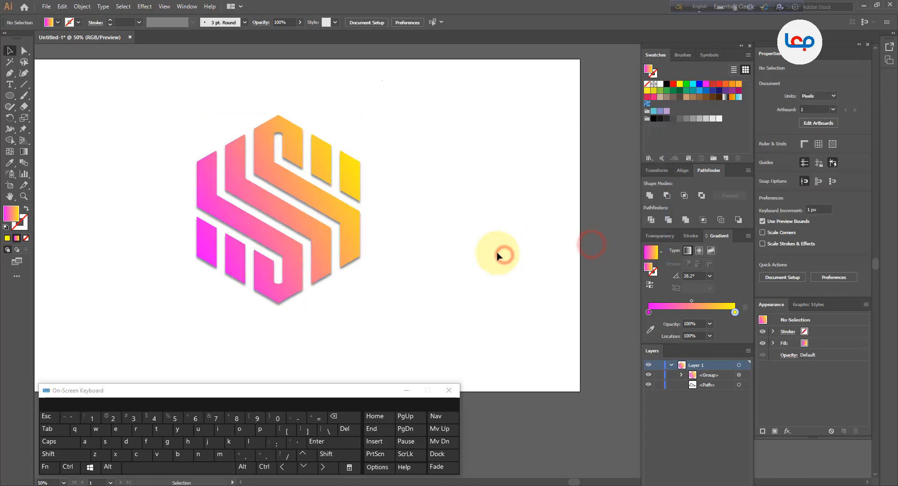
{"action": "scroll", "coordinate": [421, 225], "scroll_direction": "down", "scroll_amount": 1}
{"action": "scroll", "coordinate": [391, 215], "scroll_direction": "up", "scroll_amount": 2}
{"action": "left_click_drag", "start_coordinate": [427, 213], "coordinate": [531, 222]}
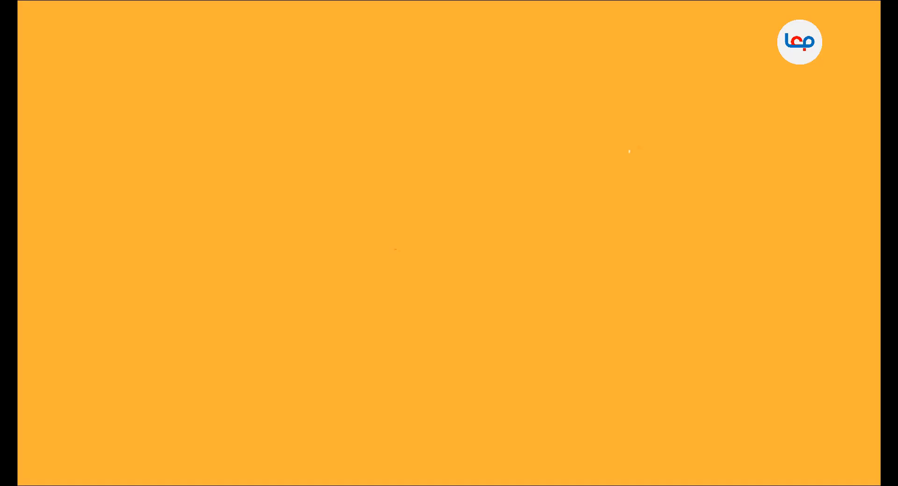